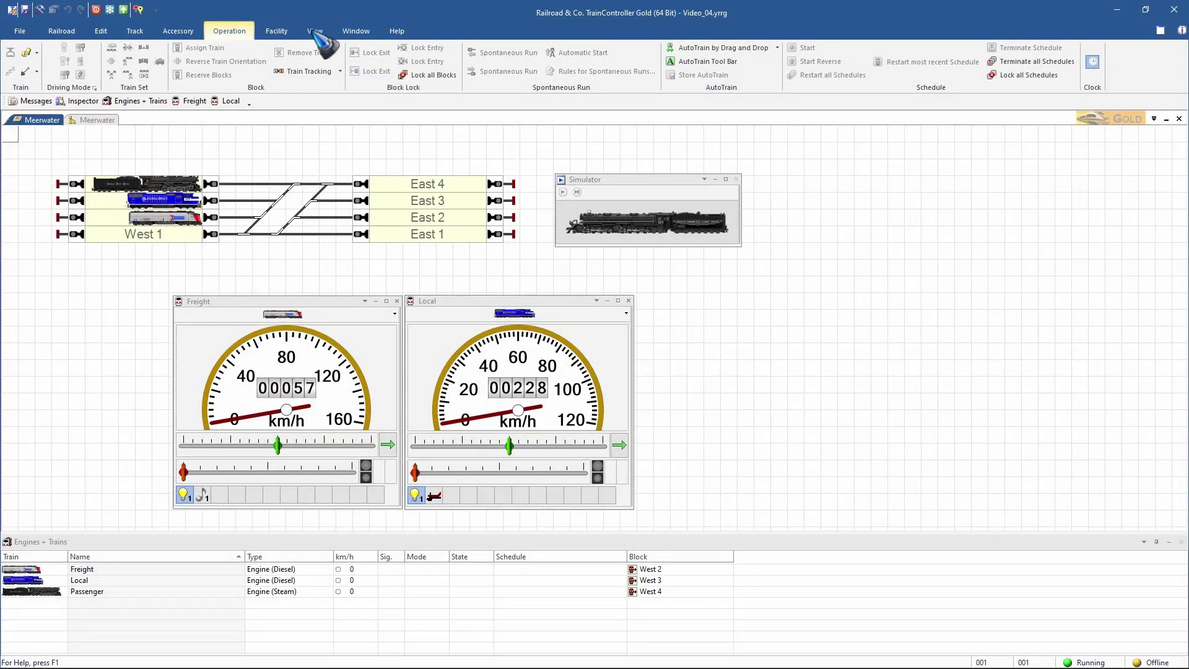
# Switch the interface look to Windows 7 through the View tab's UI Style list
pyautogui.click(315, 31)
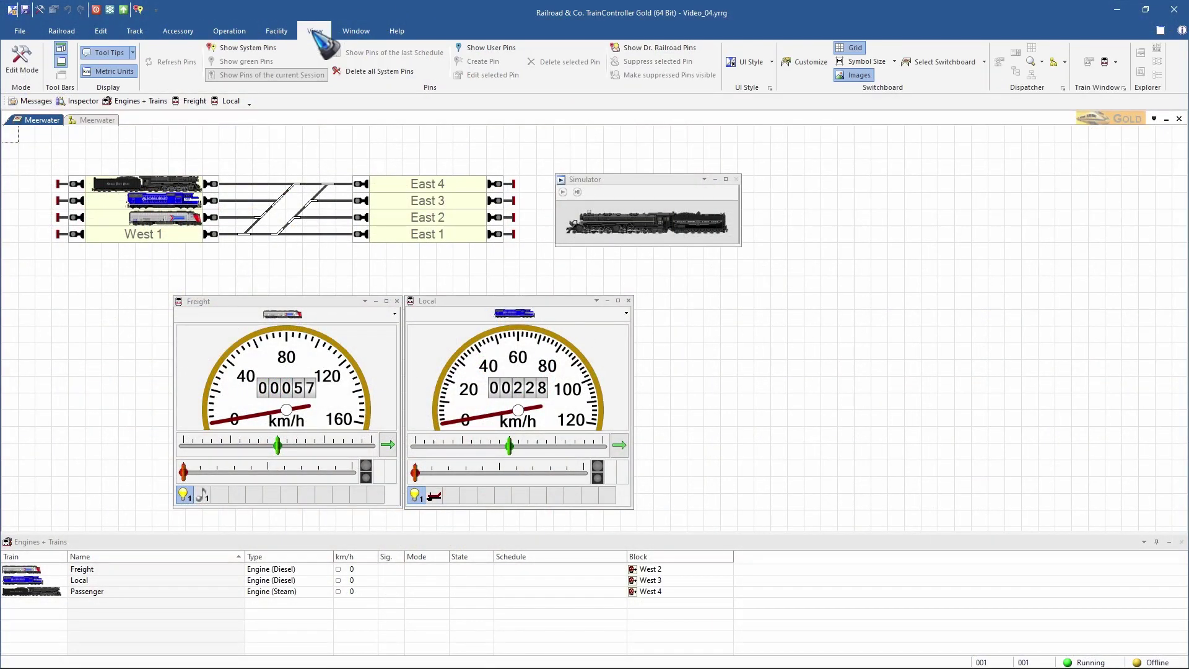
pyautogui.click(754, 62)
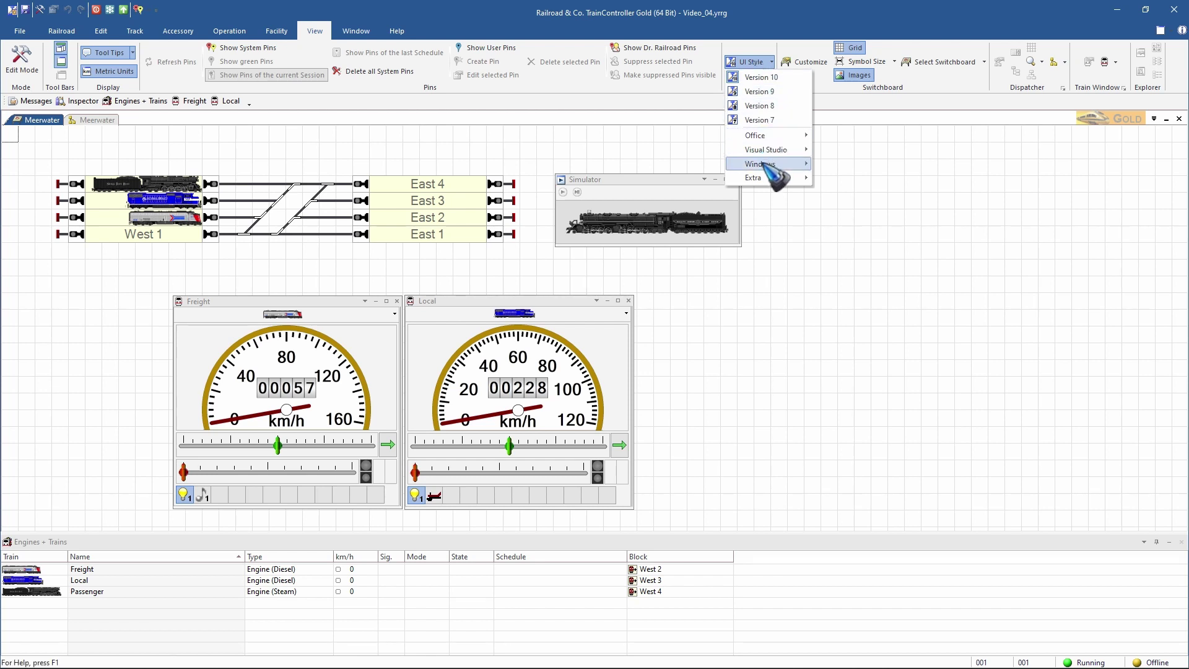
pyautogui.moveTo(769, 164)
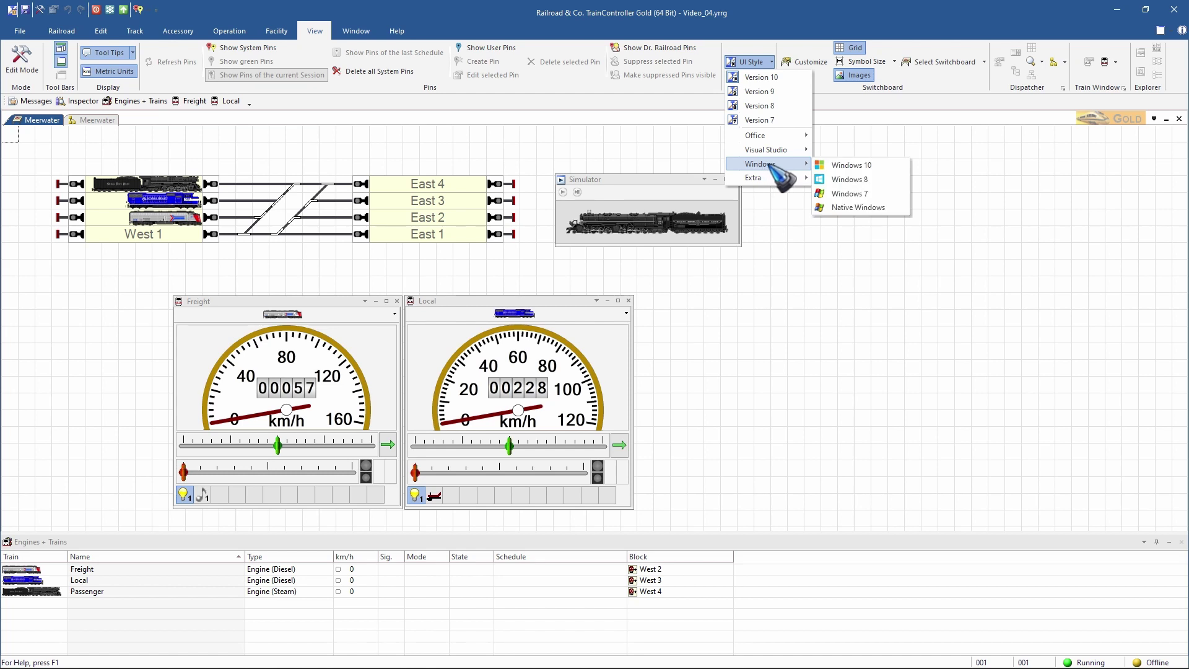
pyautogui.click(869, 194)
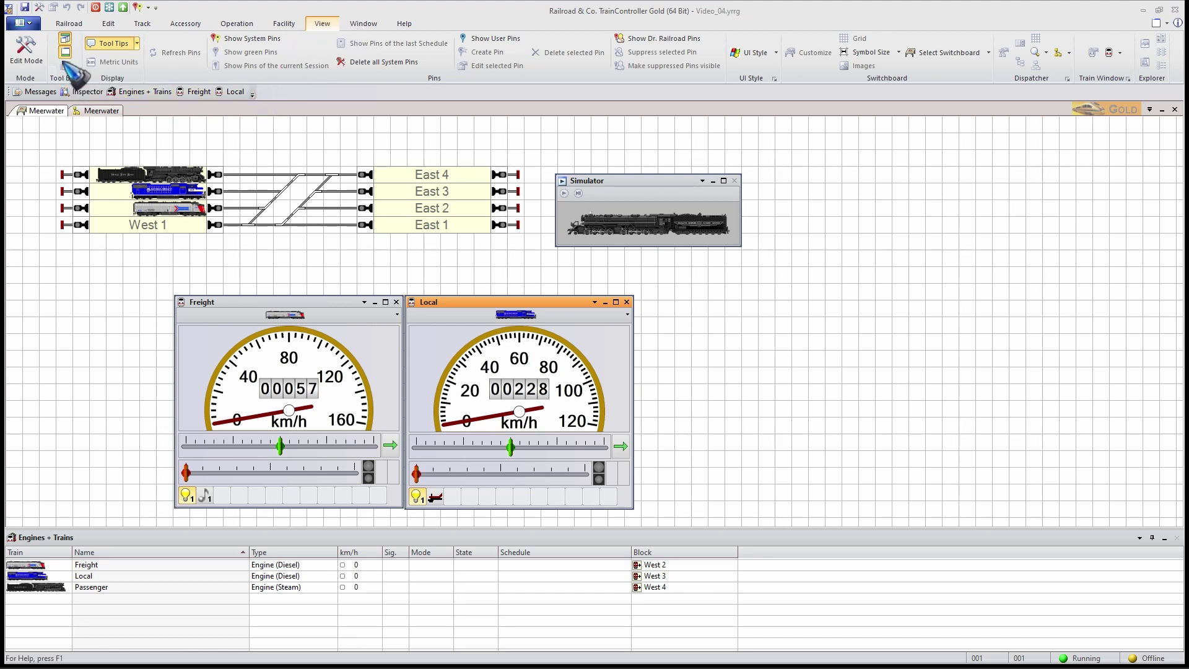
# Turn off the window toolbar strip and the status bar in the Tool Bars group
pyautogui.click(65, 39)
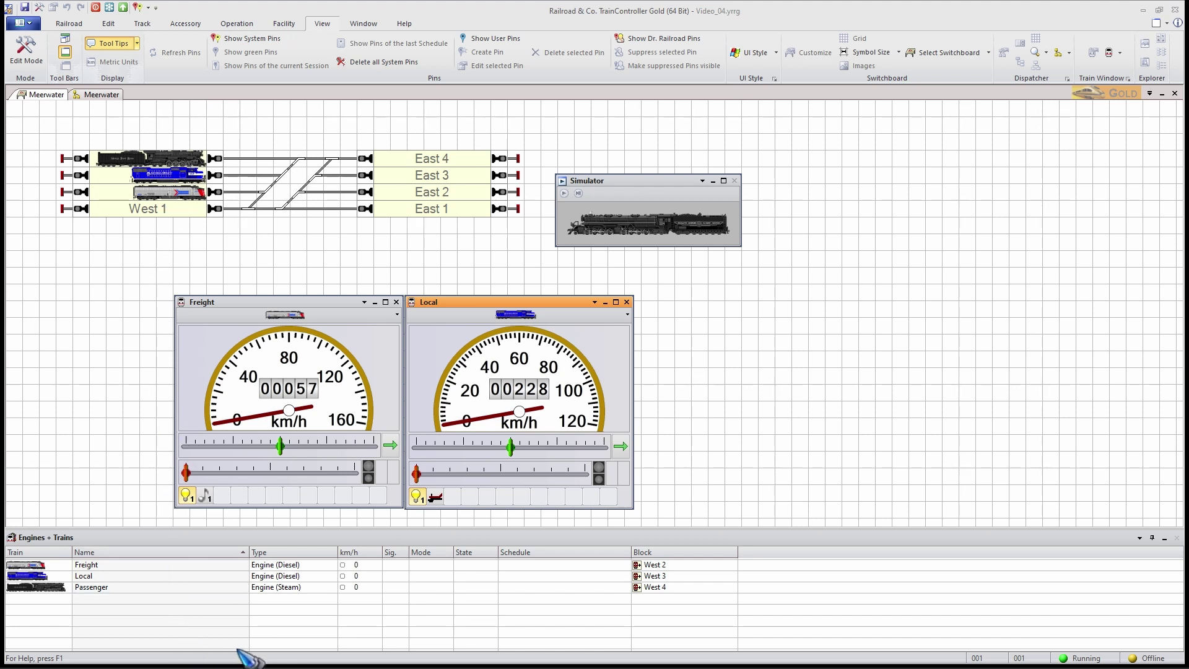
pyautogui.moveTo(359, 664)
pyautogui.moveTo(397, 666)
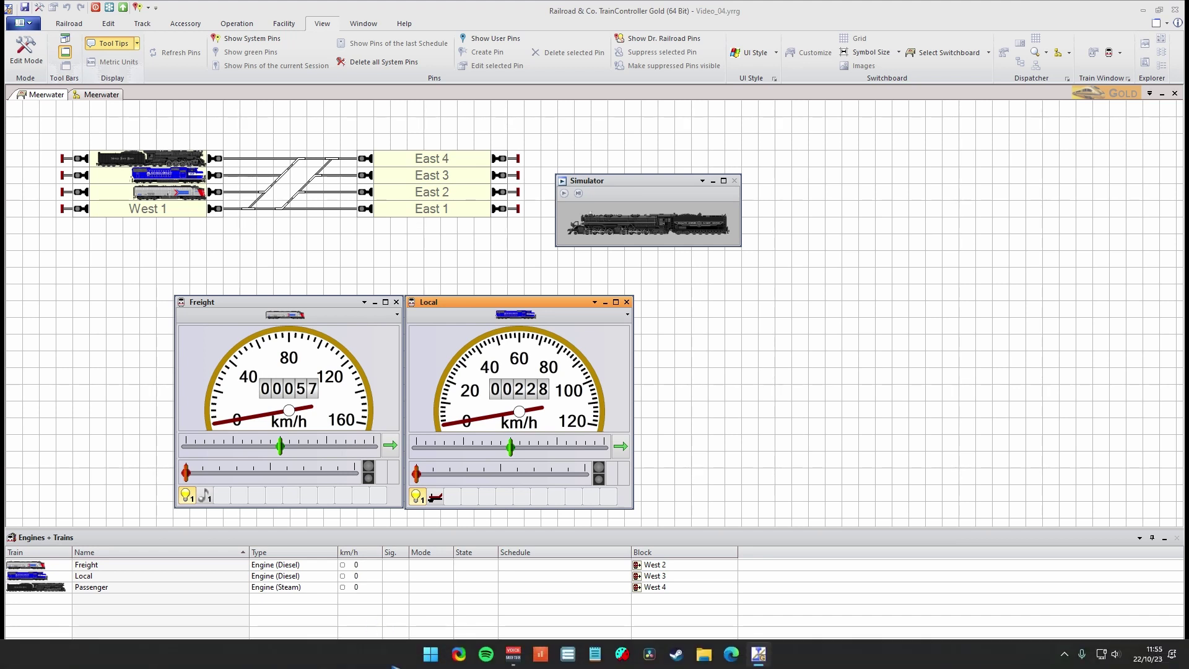
pyautogui.click(65, 66)
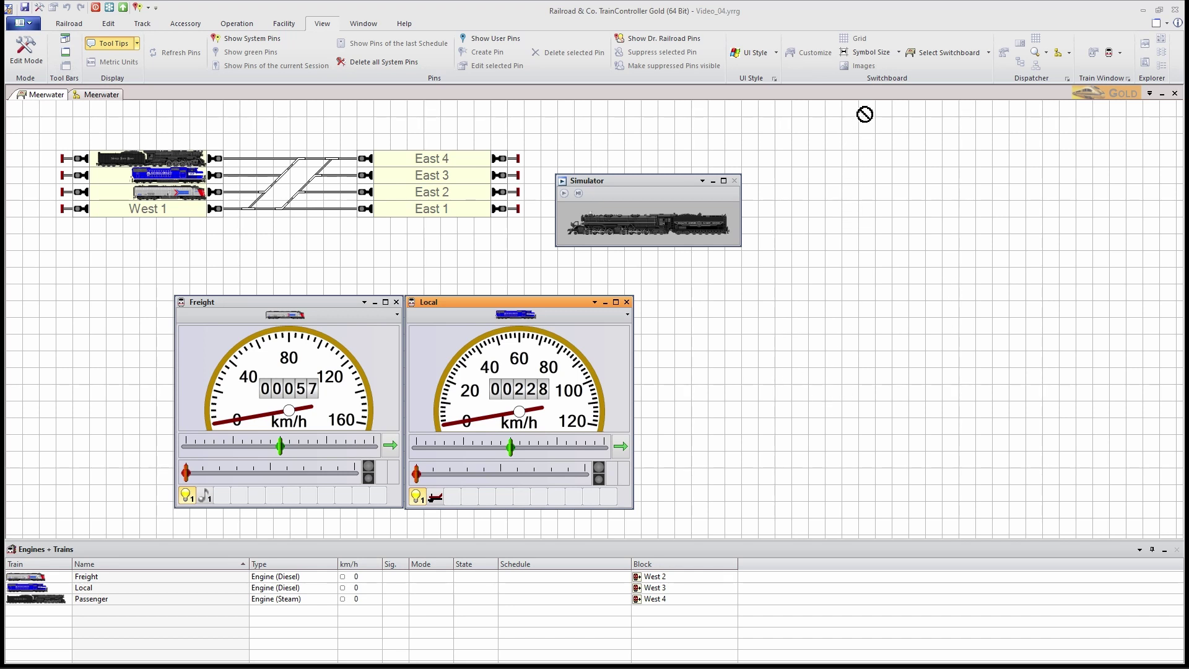
pyautogui.click(870, 52)
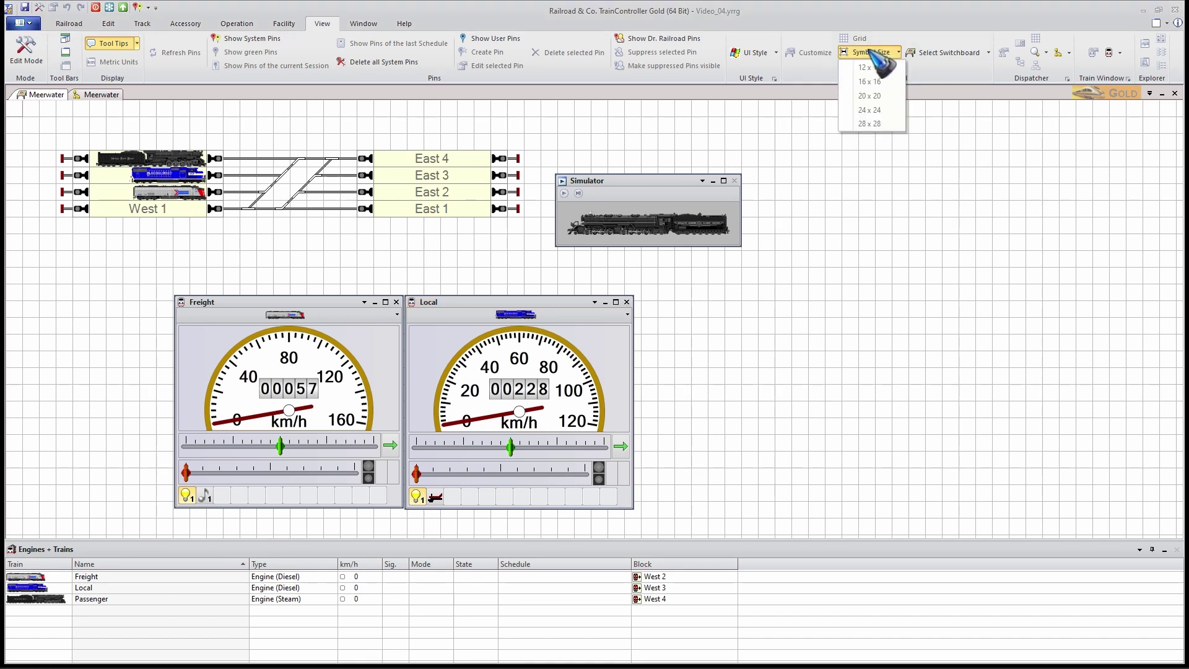
pyautogui.click(864, 95)
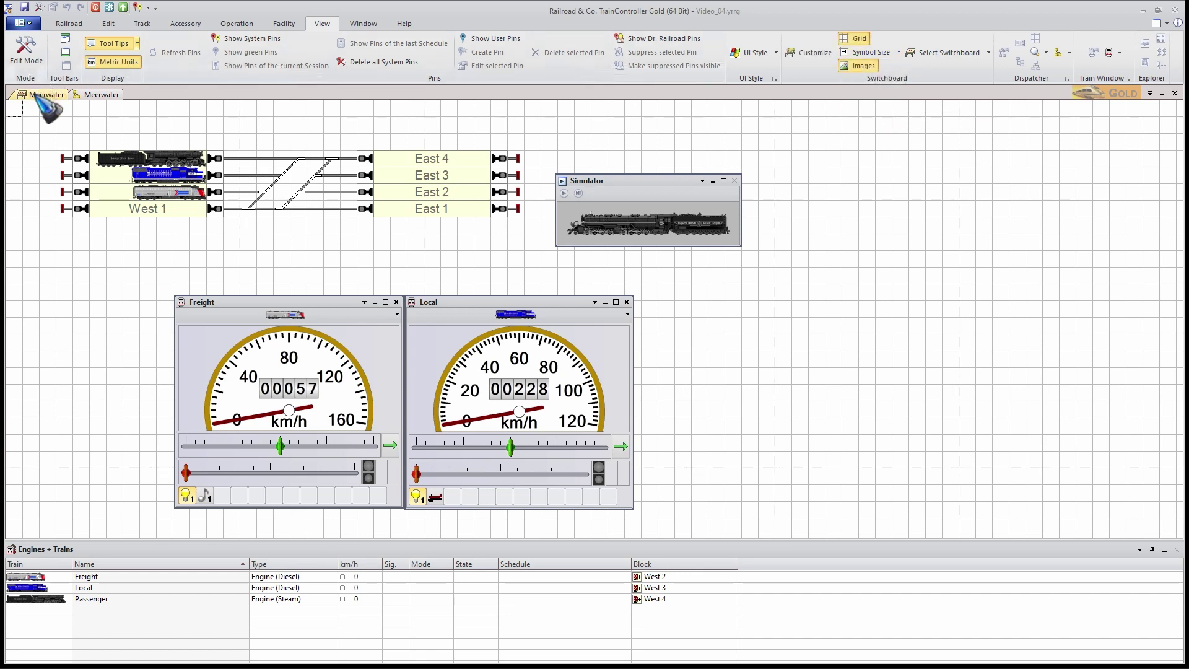
pyautogui.click(885, 59)
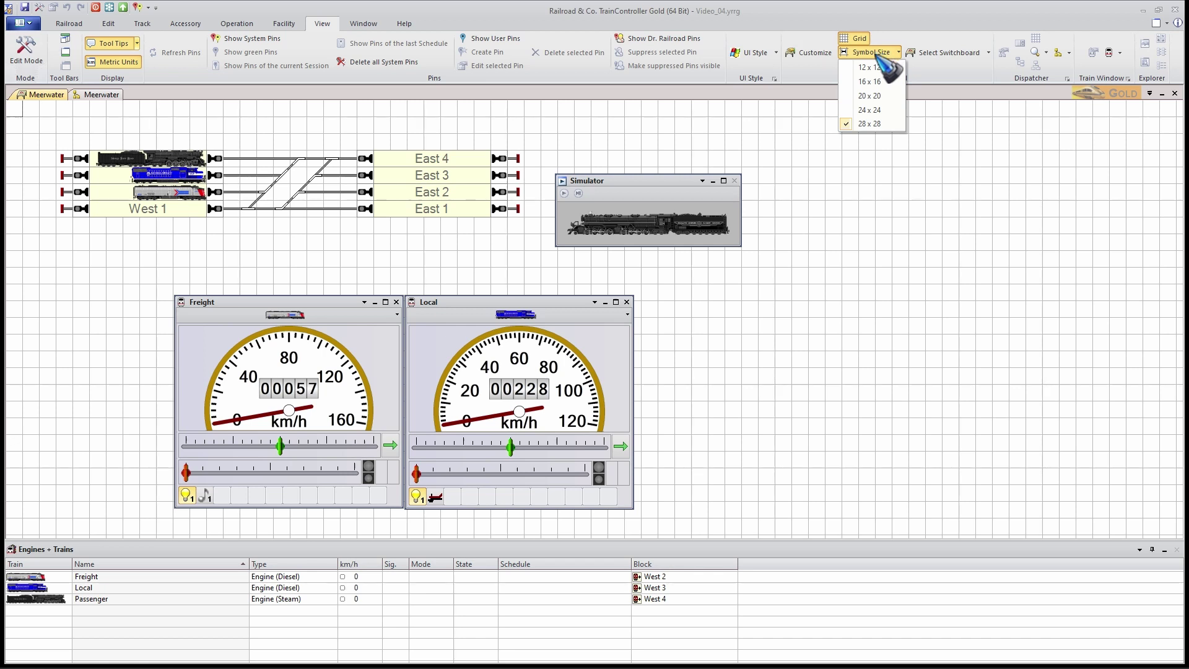
pyautogui.click(875, 103)
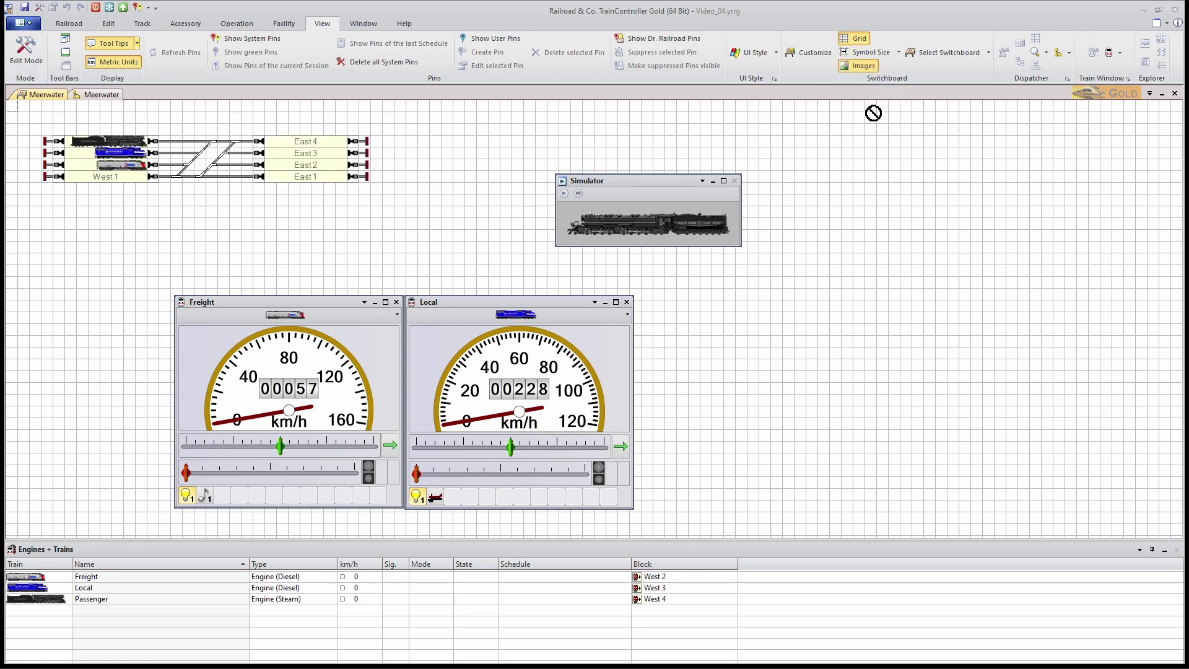
pyautogui.click(890, 57)
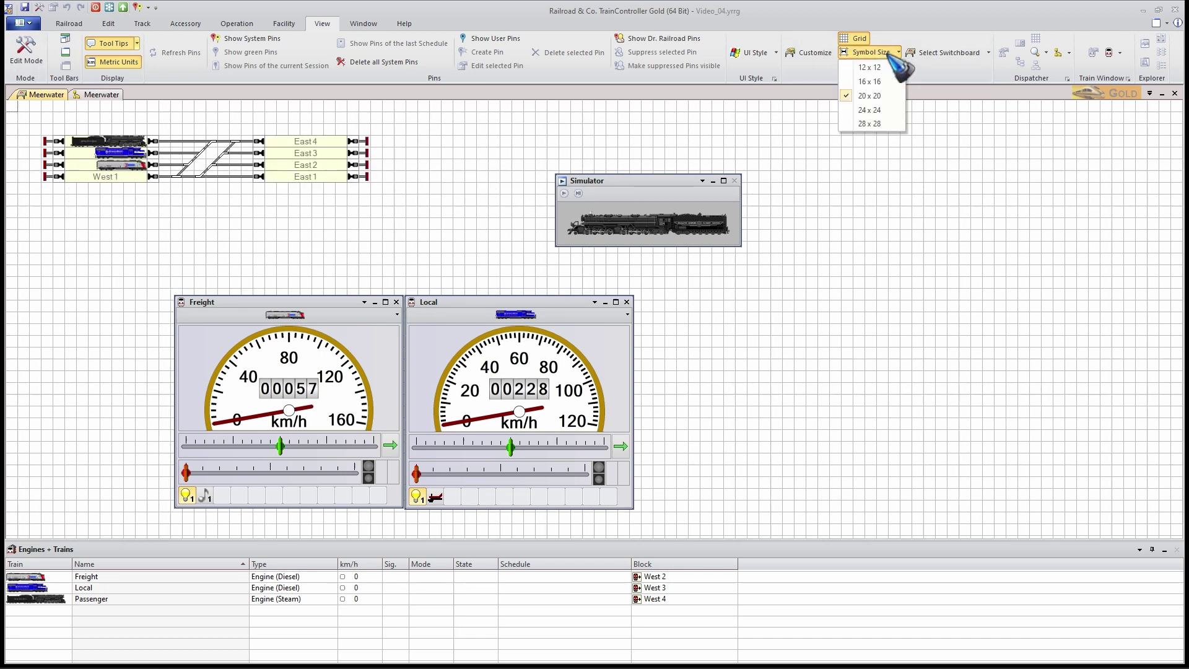
pyautogui.click(870, 68)
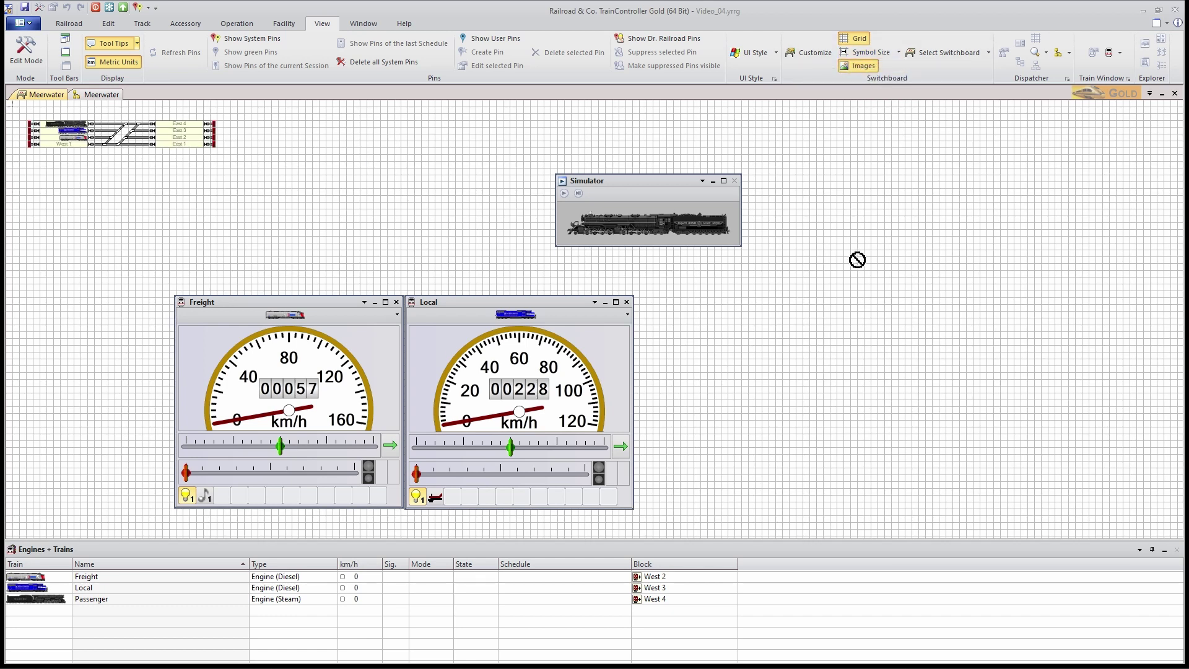
pyautogui.moveTo(857, 260); pyautogui.dragTo(707, 254)
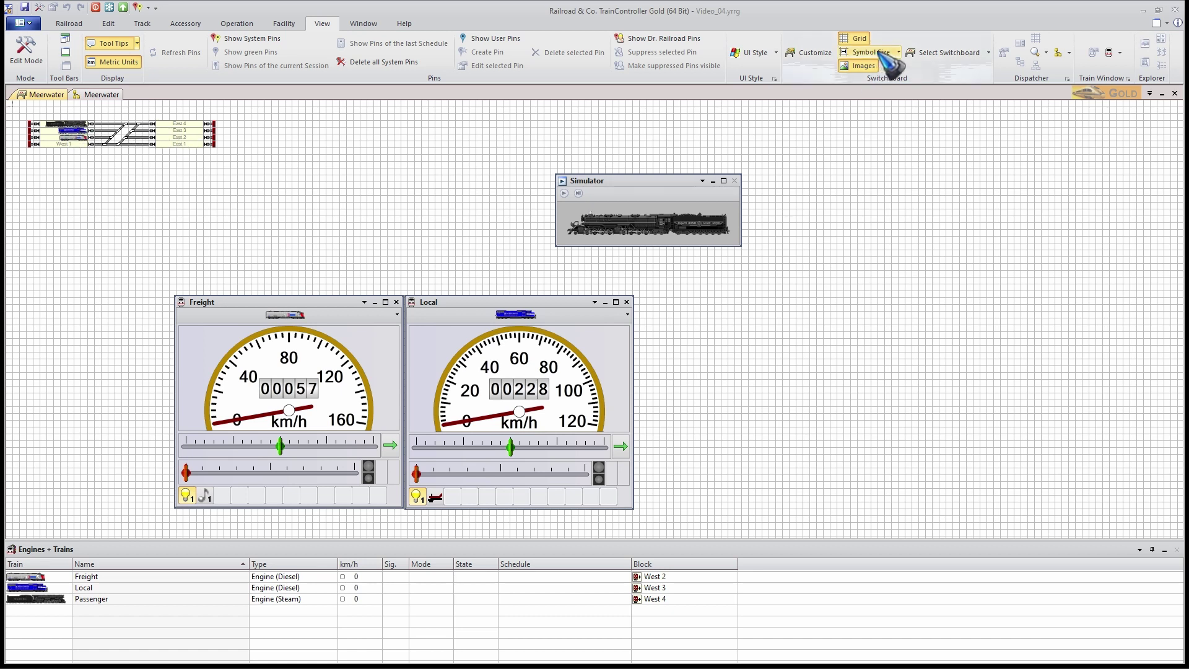
pyautogui.click(877, 54)
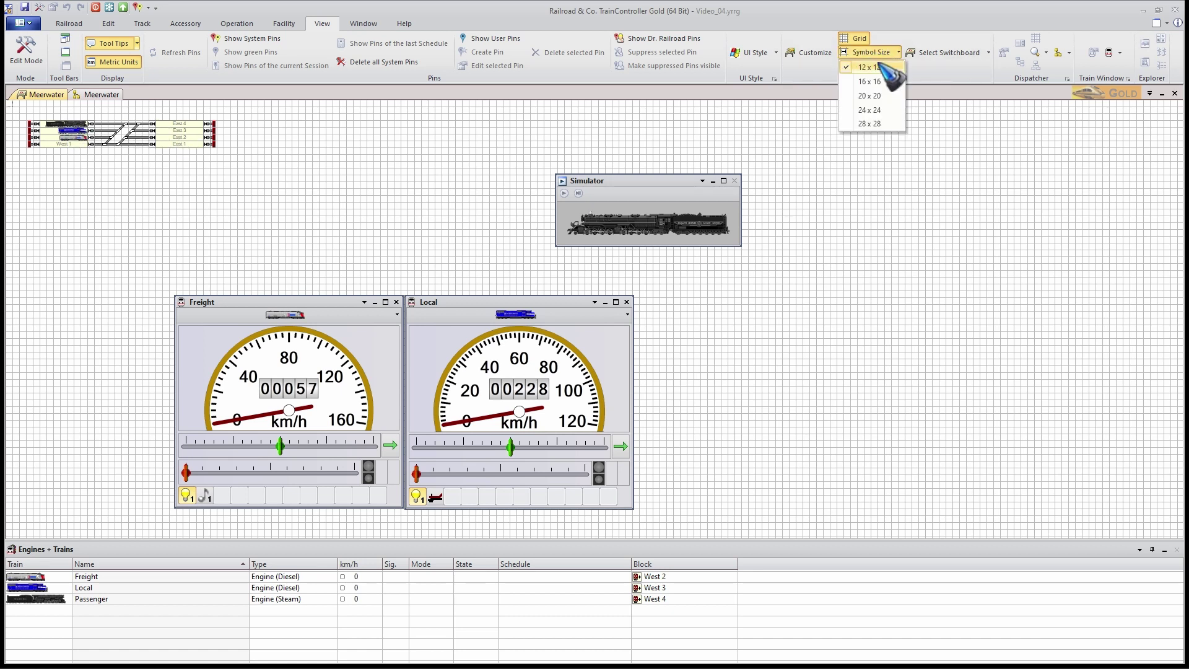
pyautogui.click(883, 124)
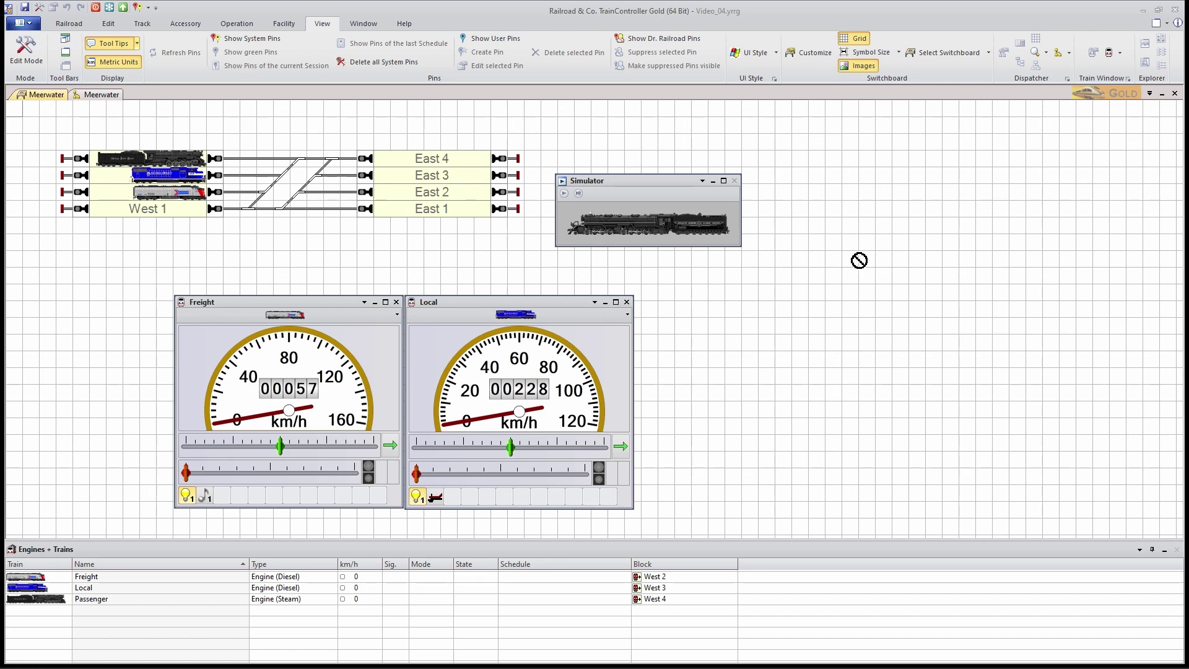
pyautogui.moveTo(859, 260); pyautogui.dragTo(719, 192)
# Drag the Engines + Trains window around, briefly docking it right, then back mid-screen
pyautogui.moveTo(833, 188); pyautogui.dragTo(805, 135)
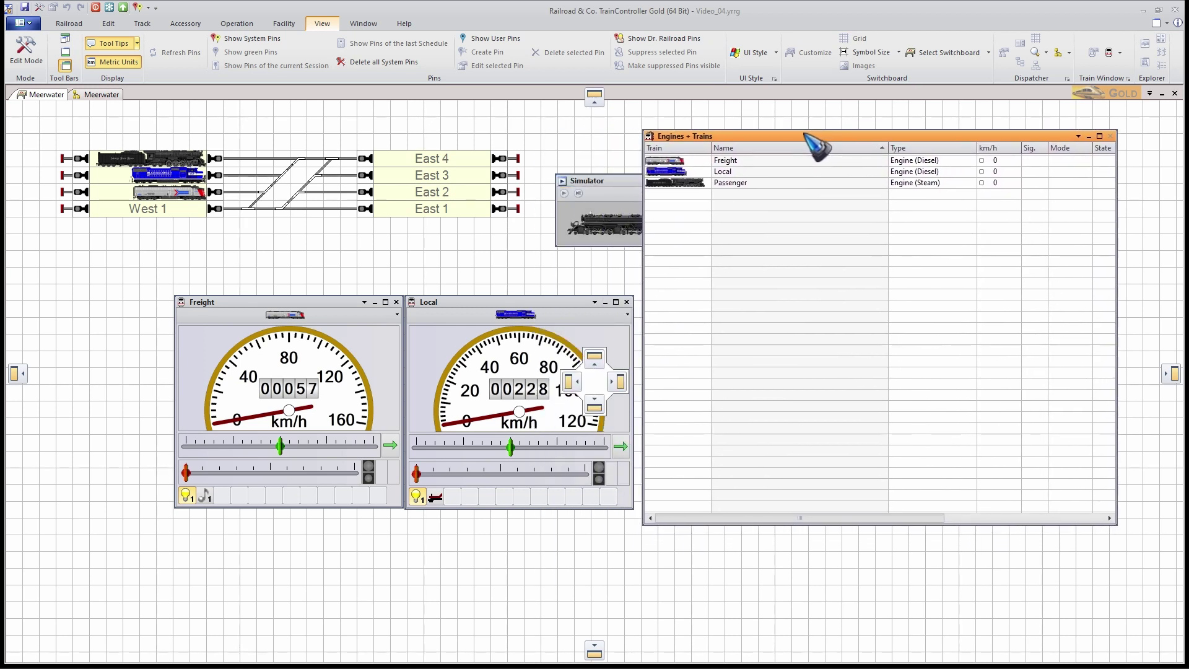
pyautogui.moveTo(805, 135); pyautogui.dragTo(1176, 371)
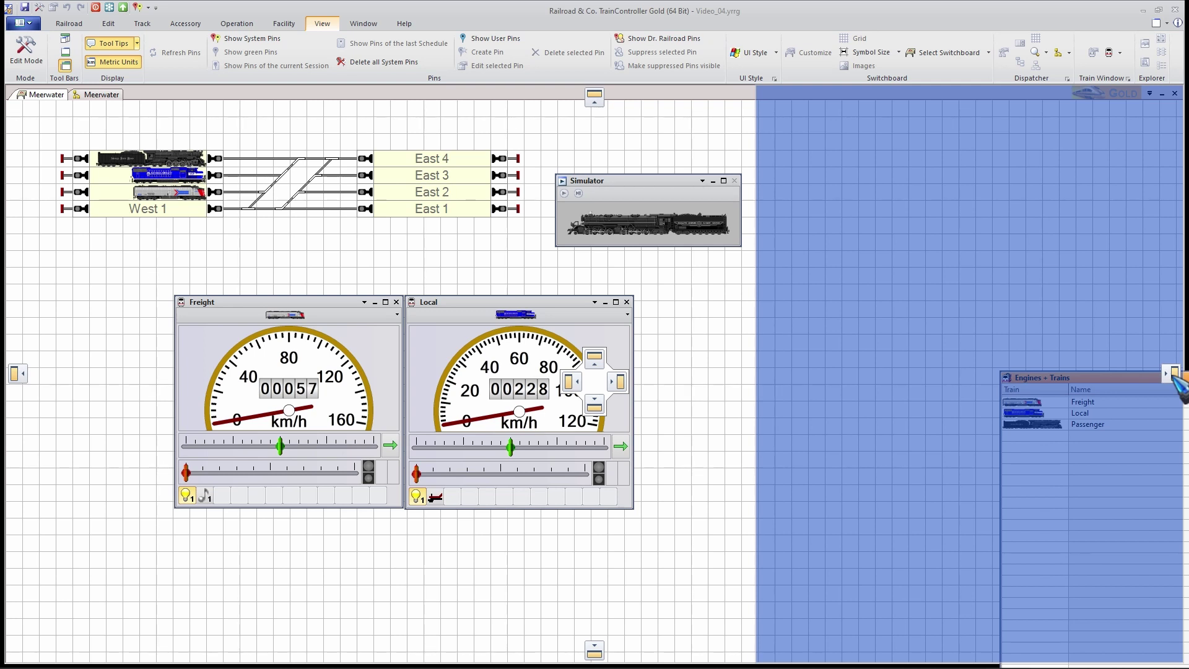
pyautogui.moveTo(1176, 379); pyautogui.dragTo(1175, 379)
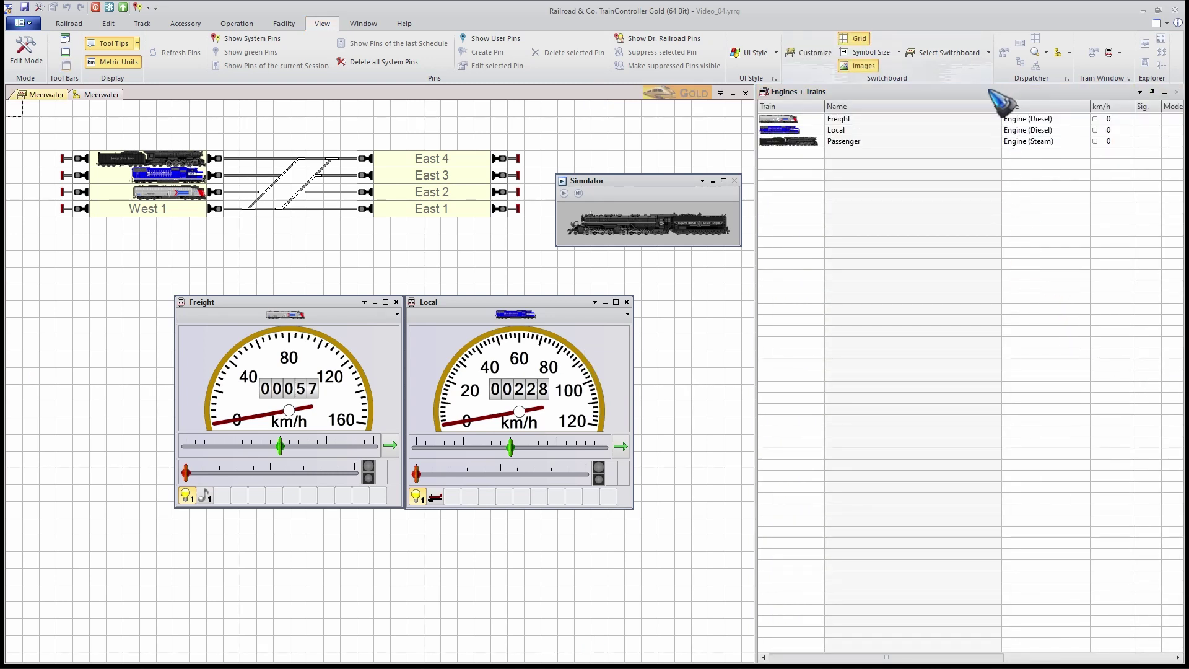
pyautogui.moveTo(991, 93); pyautogui.dragTo(663, 160)
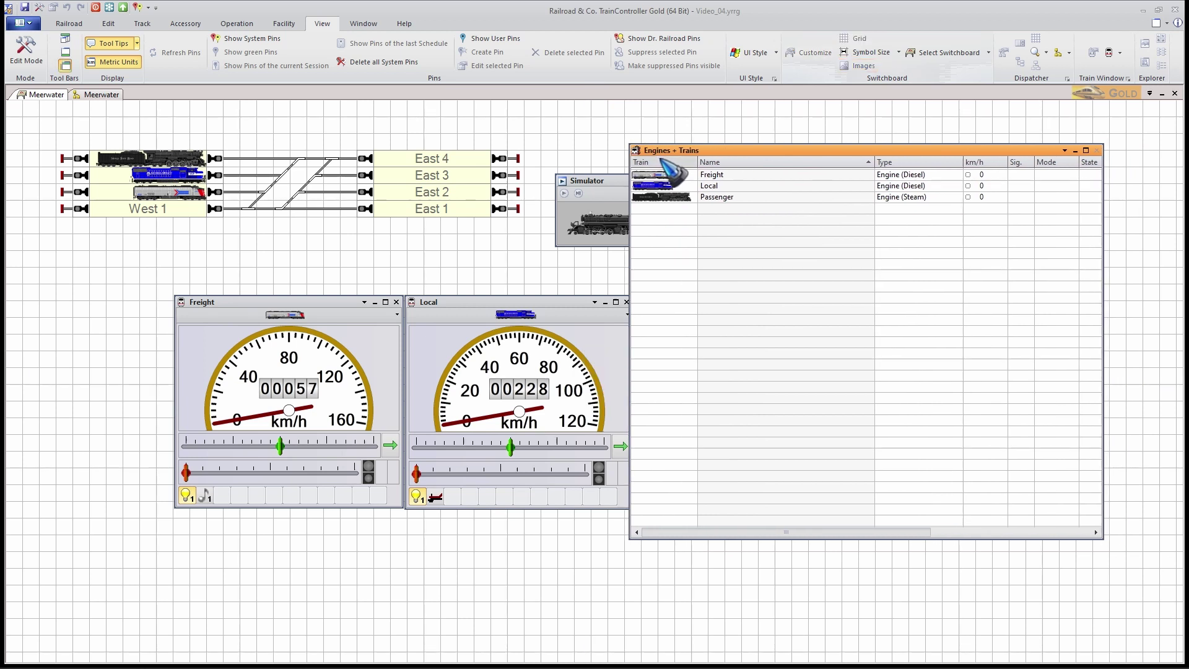
# Set the Engines + Trains window to Floating and place it over the upper-right switchboard
pyautogui.click(1065, 150)
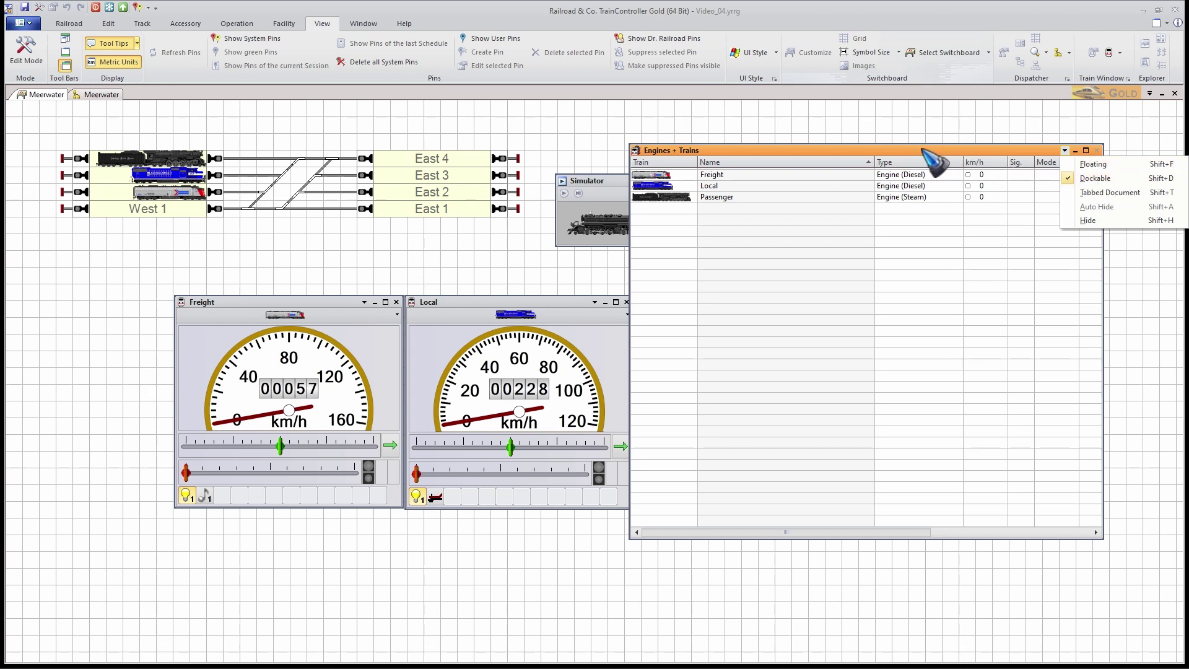
pyautogui.press('Escape')
pyautogui.moveTo(835, 151); pyautogui.dragTo(855, 202)
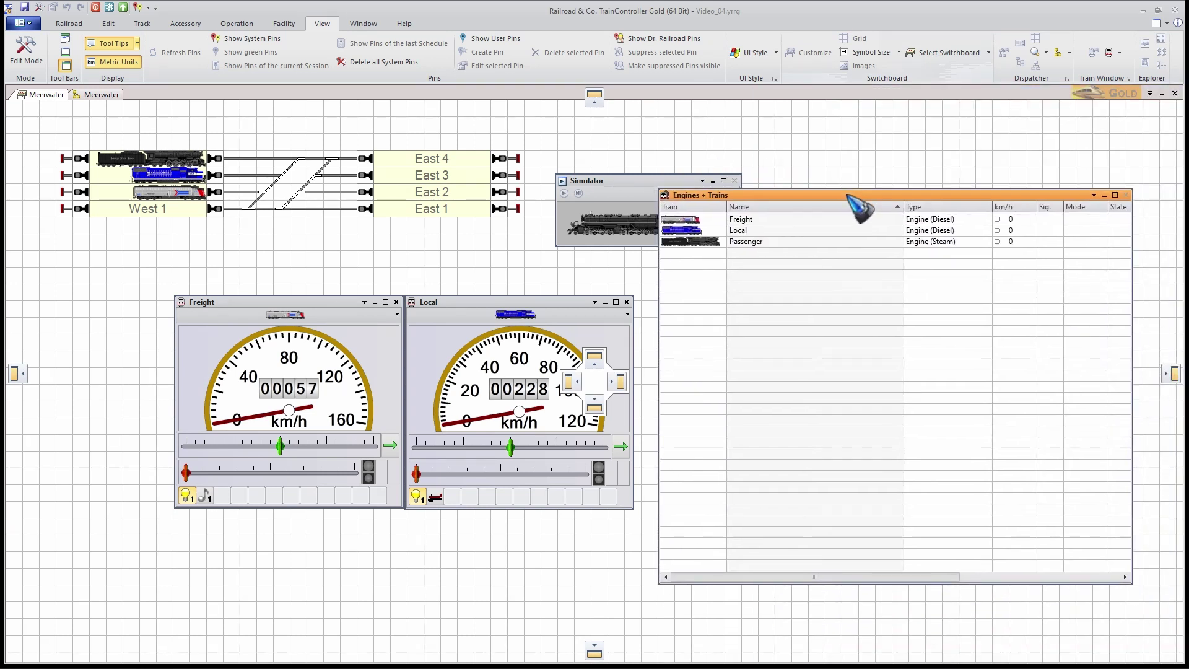
pyautogui.click(1094, 195)
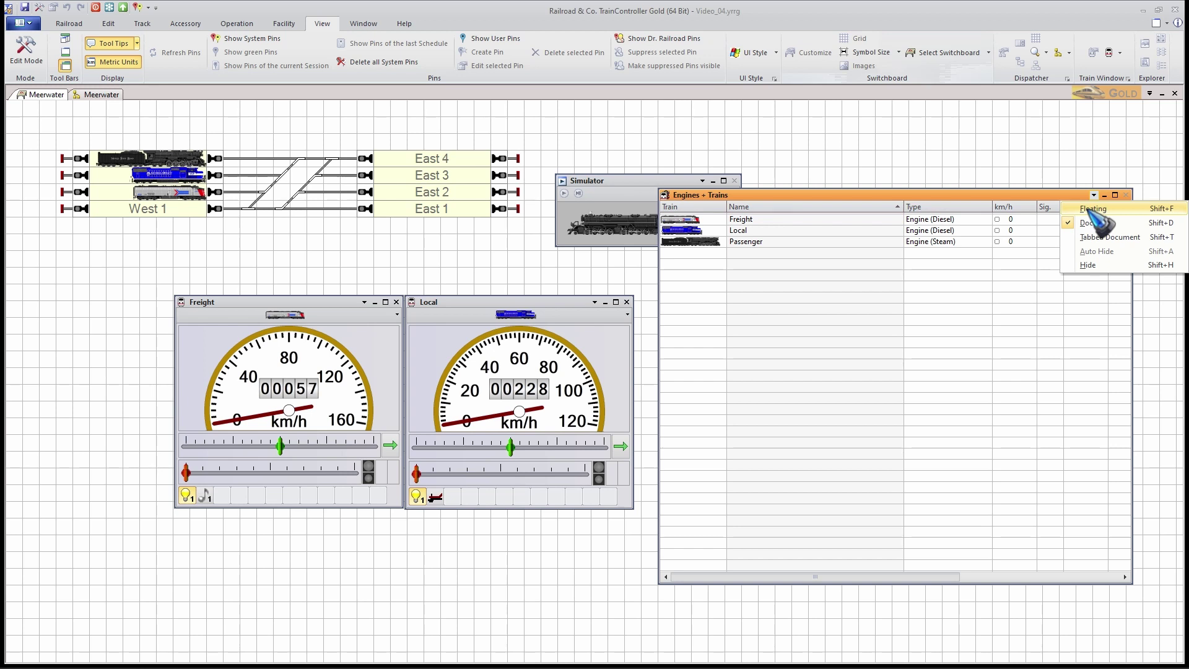
pyautogui.click(1091, 210)
pyautogui.moveTo(916, 197); pyautogui.dragTo(876, 167)
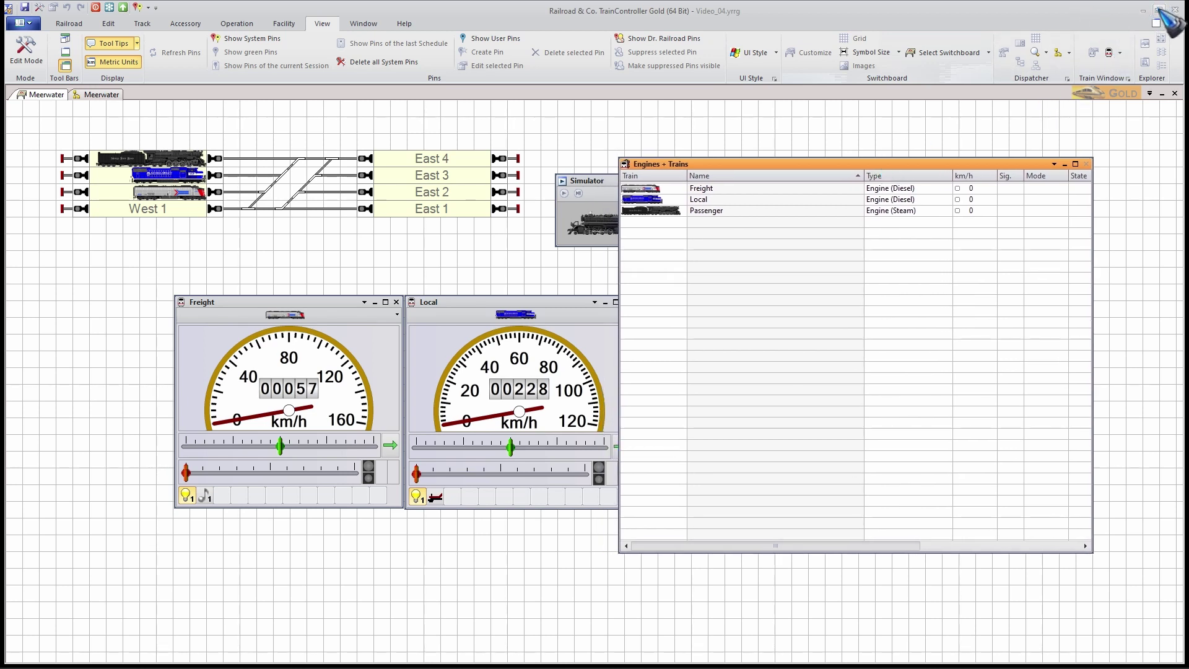
# Restore down the main window, move Engines + Trains outside it, and refocus the Meerwater switchboard
pyautogui.click(1157, 11)
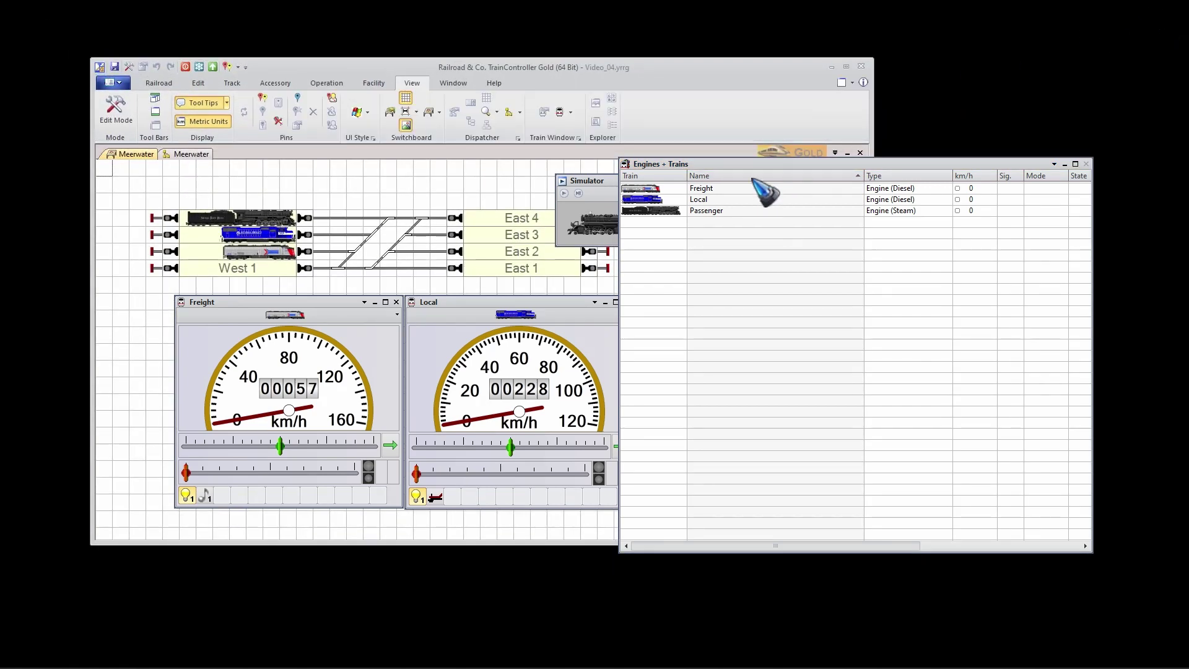
pyautogui.moveTo(743, 165); pyautogui.dragTo(722, 197)
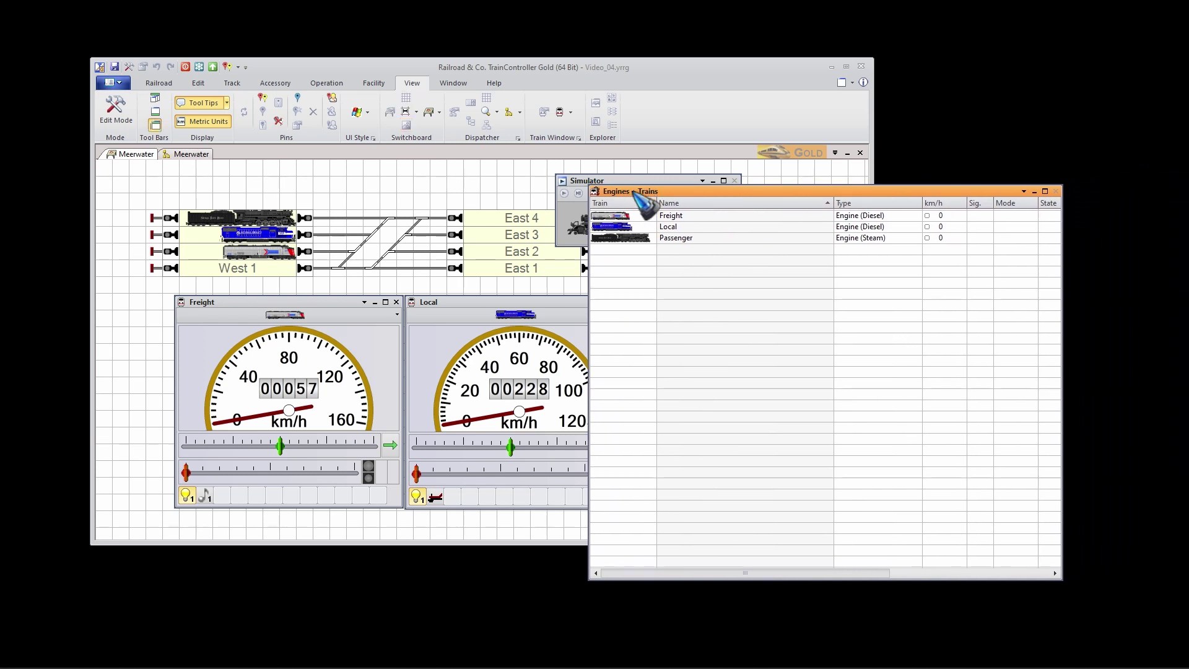
pyautogui.click(132, 156)
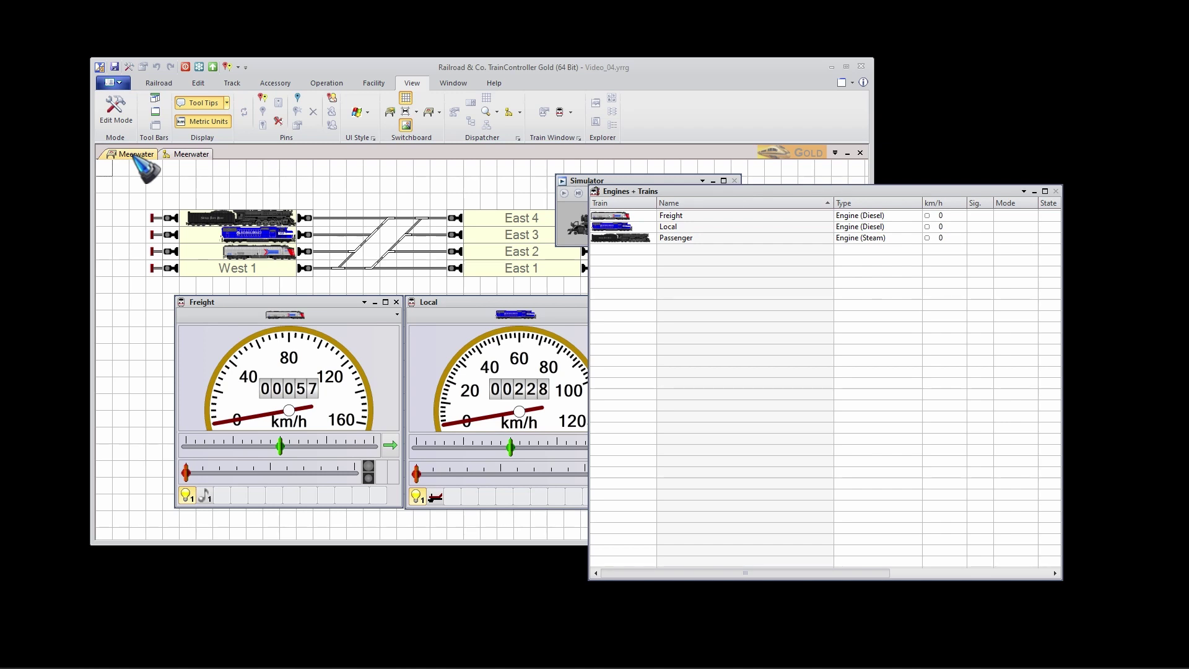
# Float the Meerwater switchboard, move it down-right, then return it to a tabbed document
pyautogui.rightClick(134, 154)
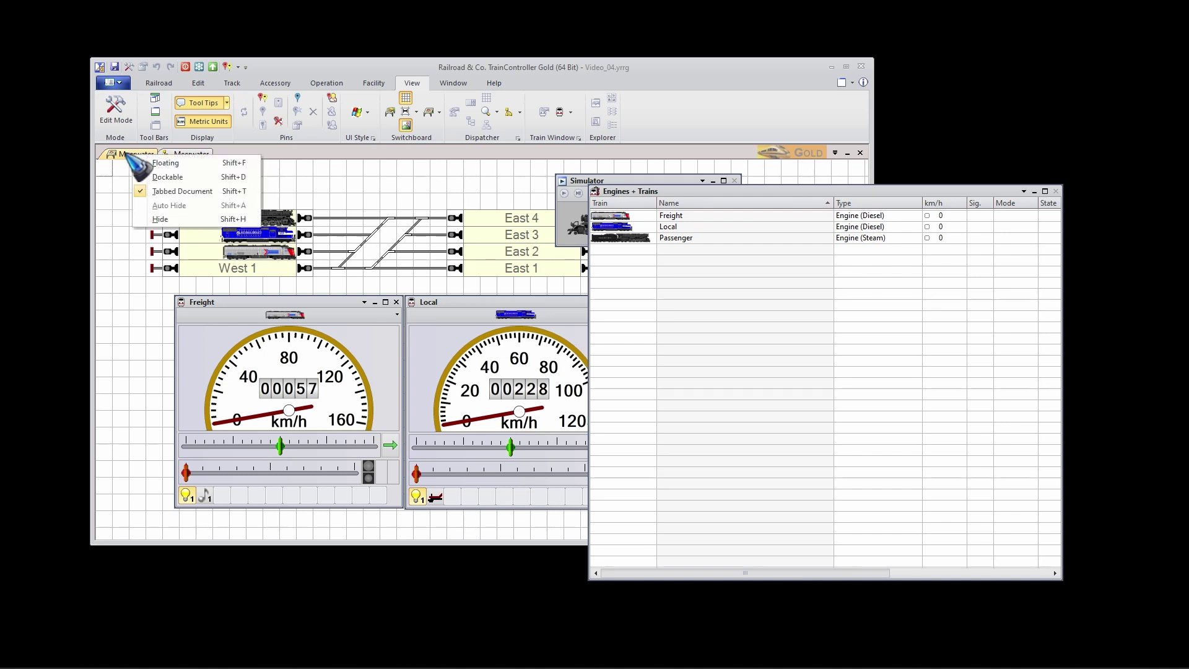
pyautogui.click(166, 164)
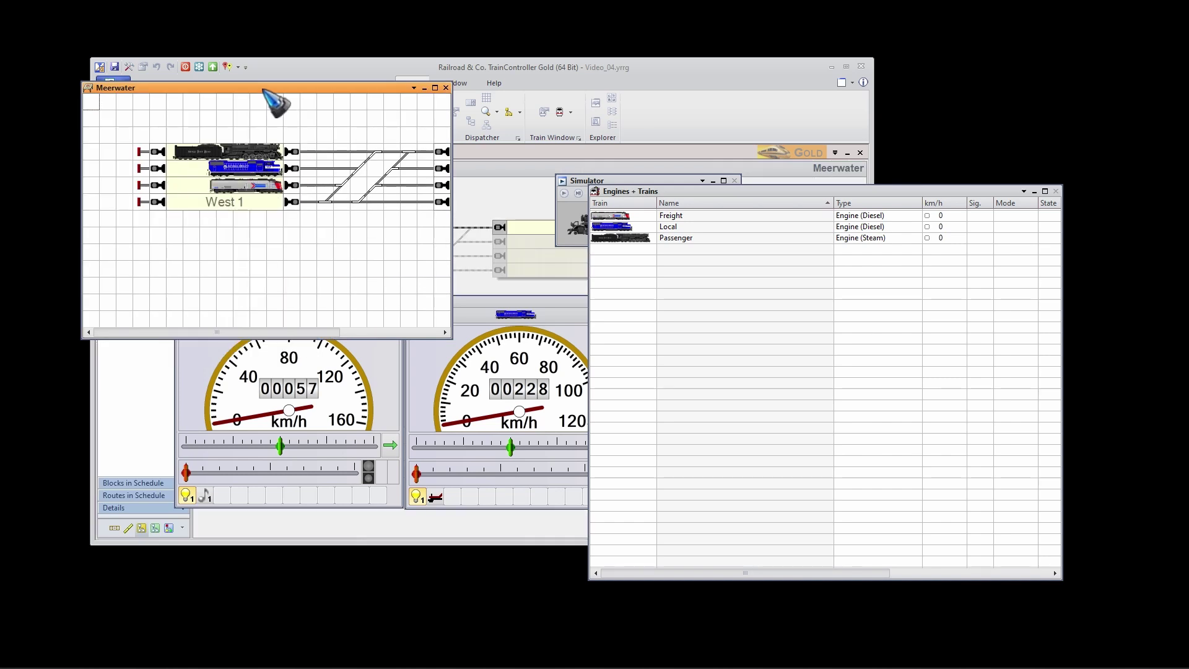
pyautogui.moveTo(265, 91); pyautogui.dragTo(311, 200)
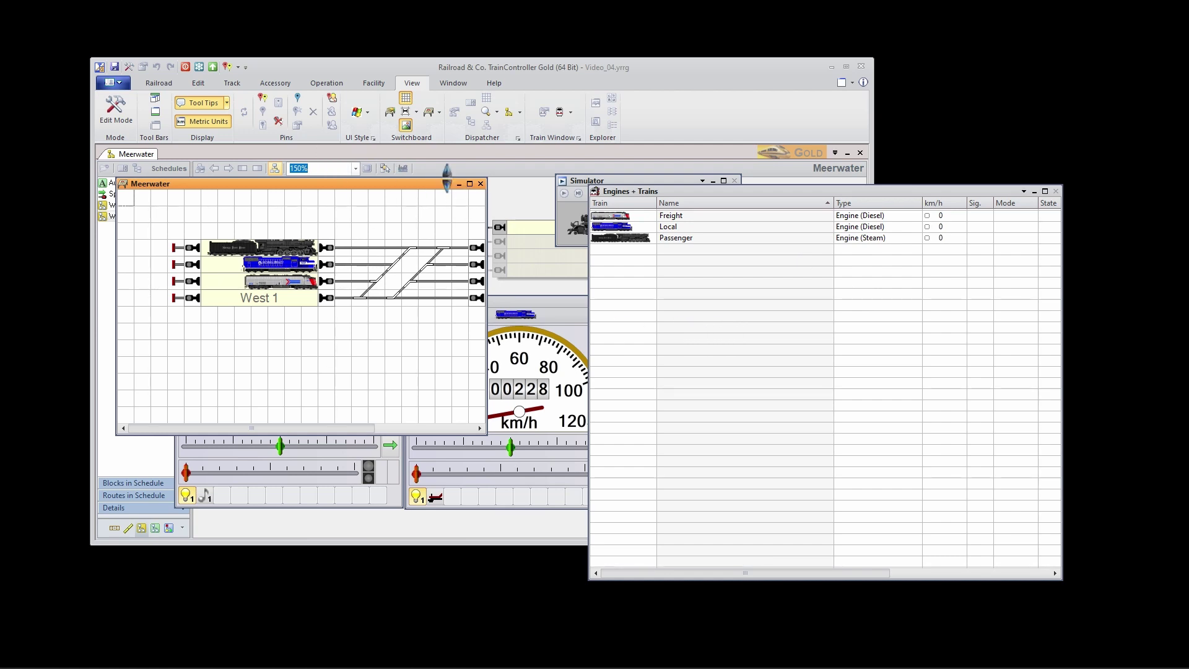
pyautogui.click(448, 184)
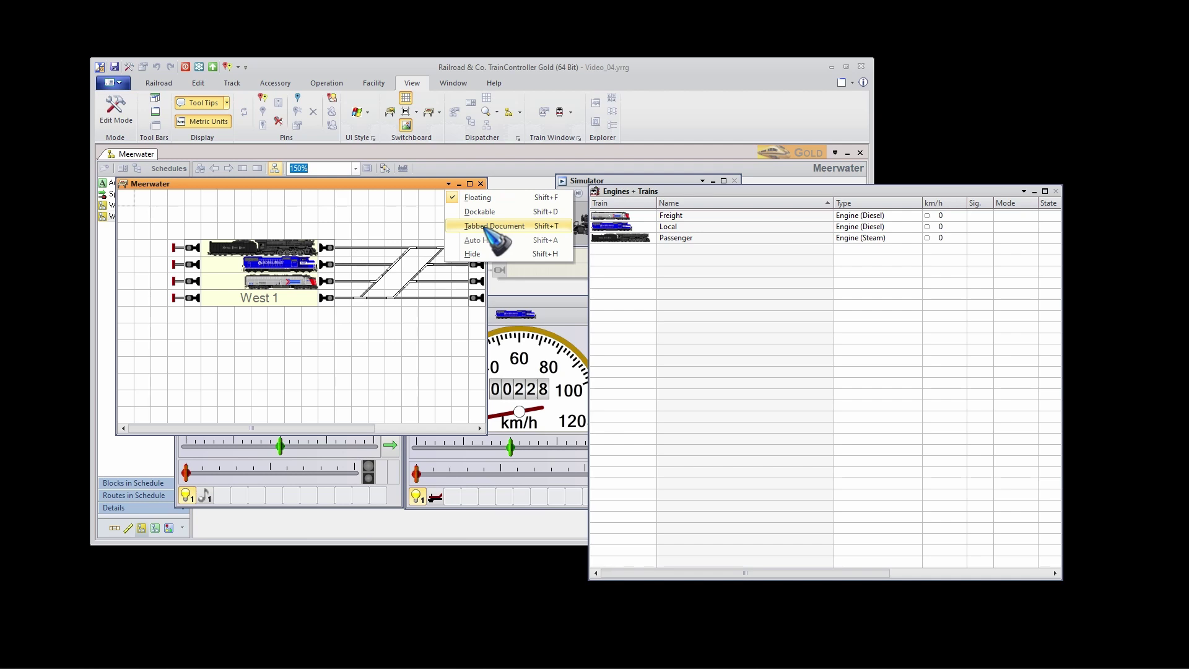
pyautogui.click(490, 227)
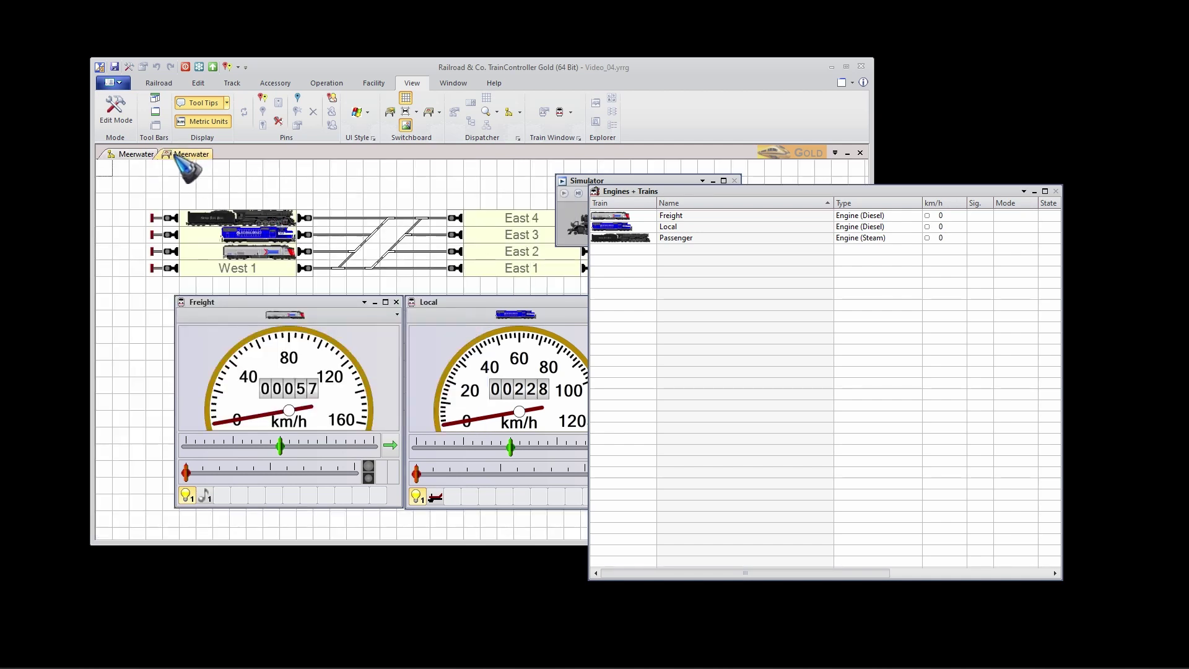
# Check both Meerwater tabs and maximize the main window to fill the screen
pyautogui.click(187, 156)
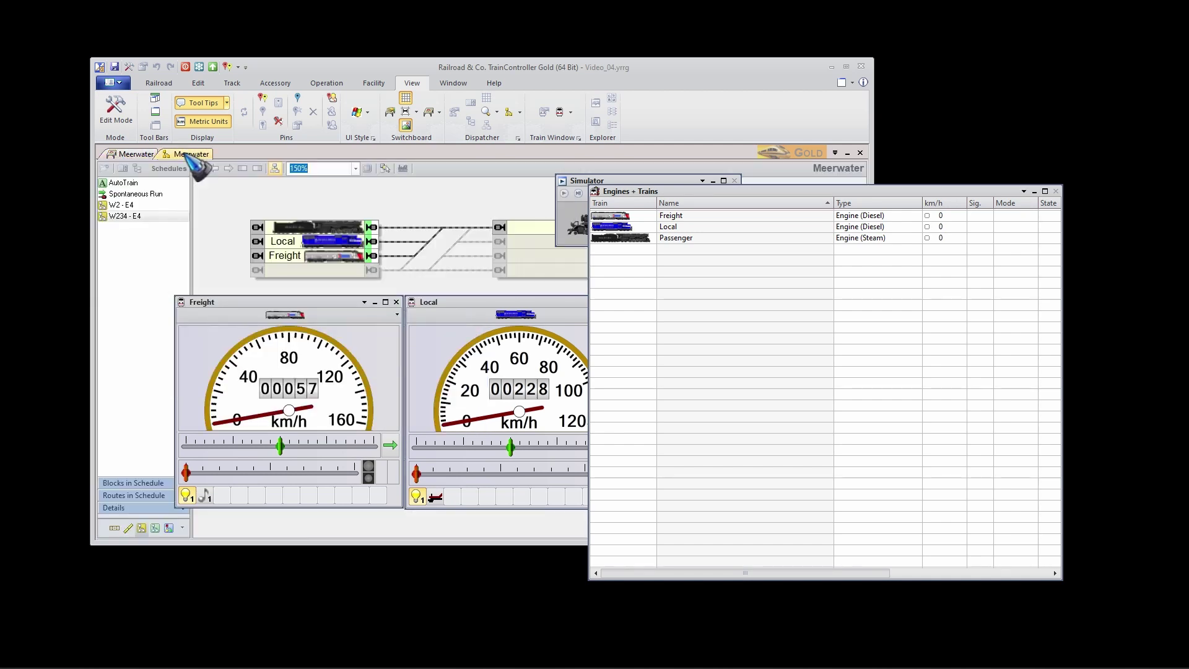
pyautogui.click(137, 154)
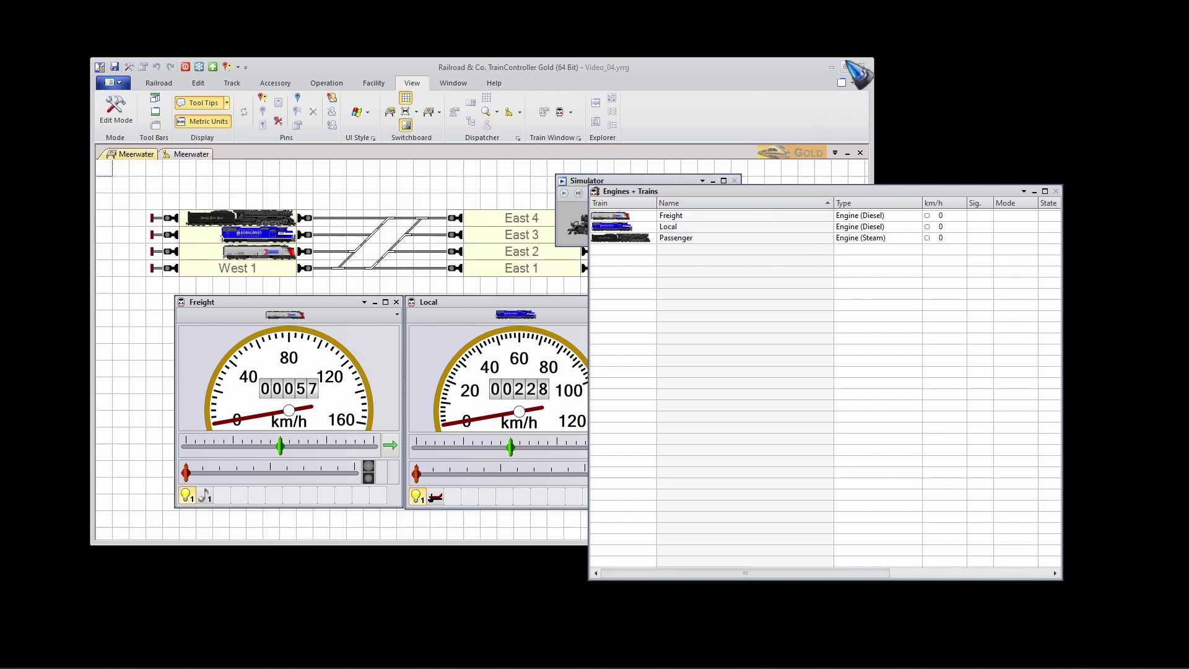
pyautogui.click(846, 67)
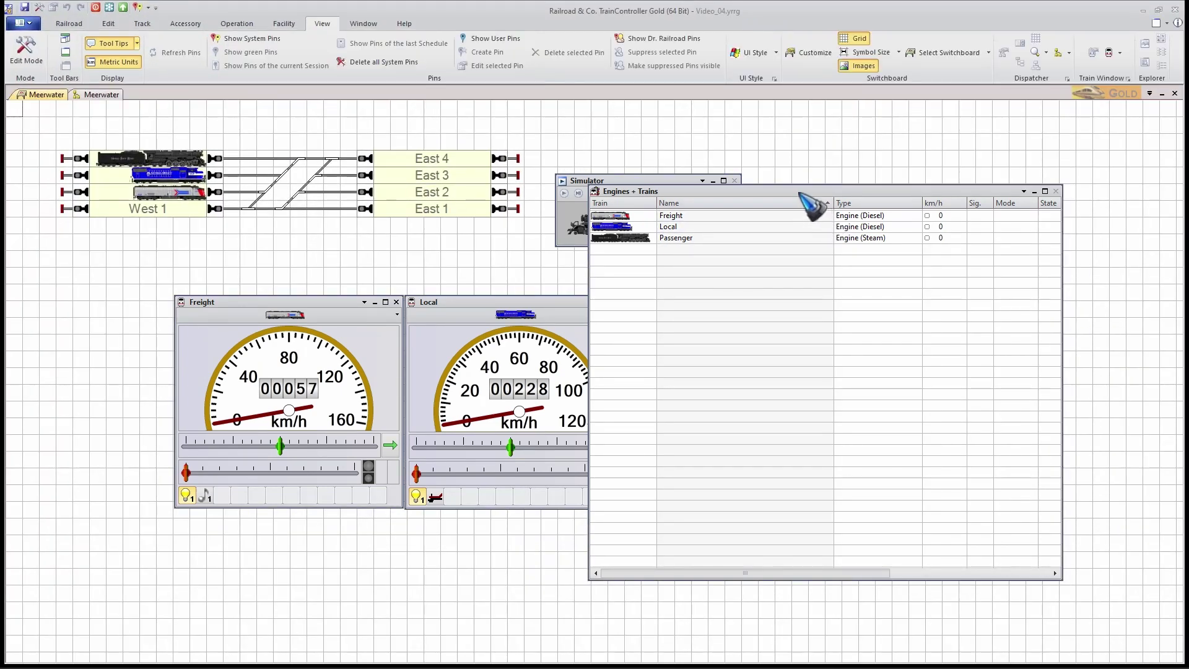
# Make the Engines + Trains list dockable and dock it along the right edge
pyautogui.moveTo(803, 192); pyautogui.dragTo(767, 167)
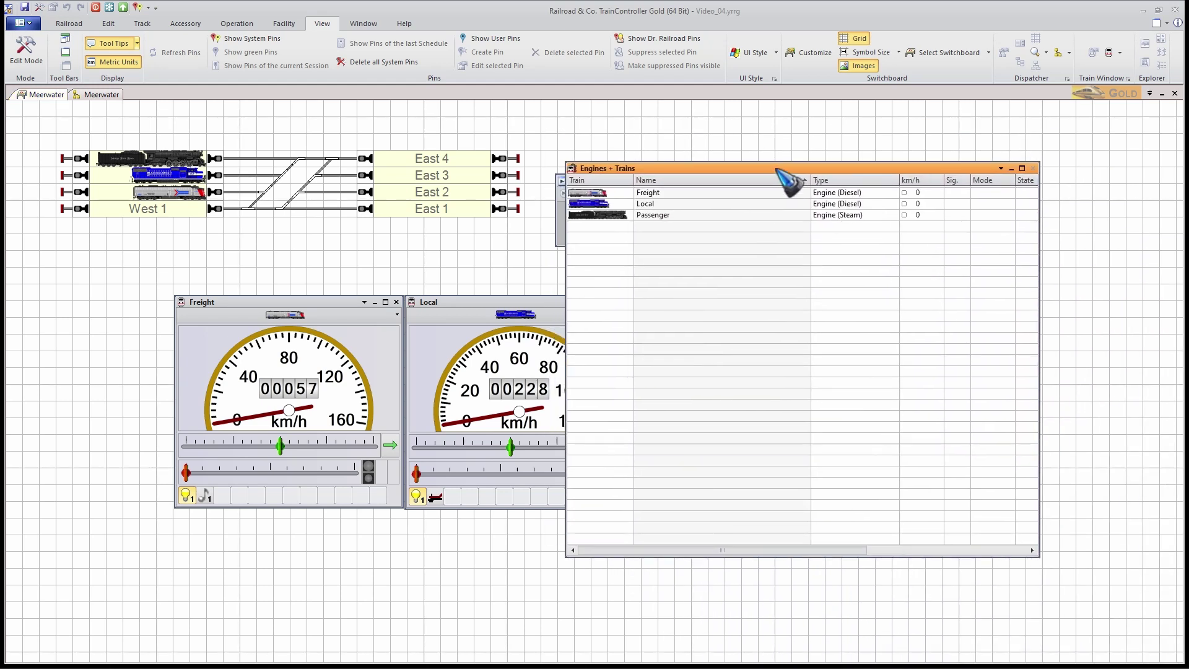
pyautogui.click(1001, 169)
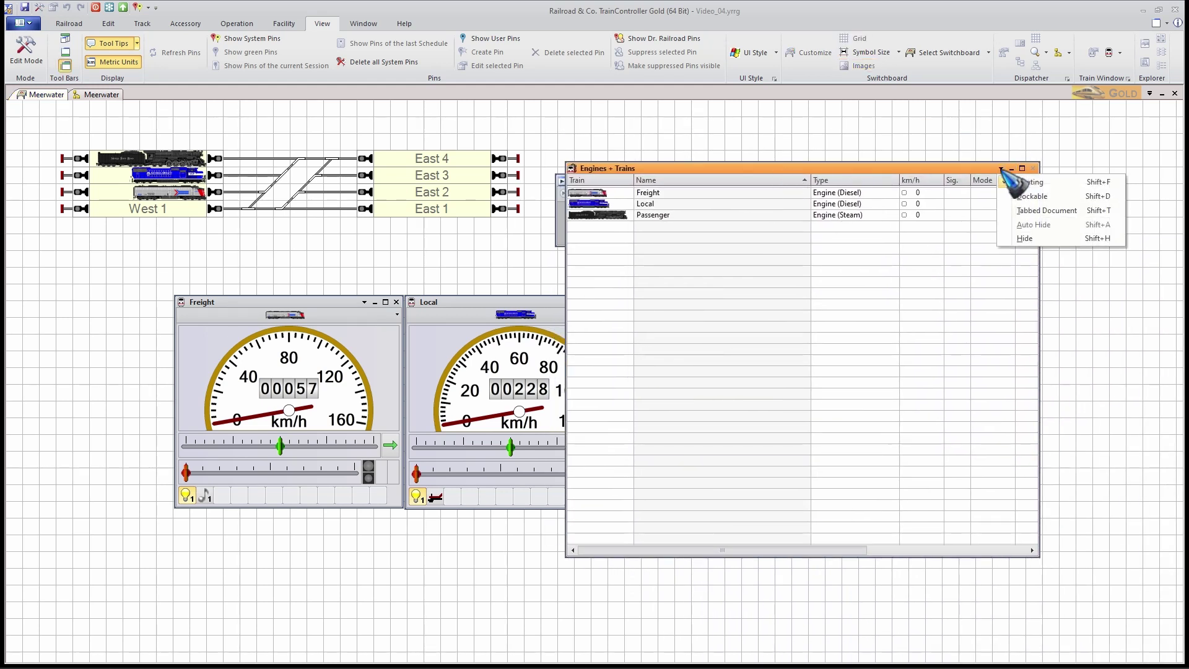
pyautogui.click(1030, 197)
pyautogui.moveTo(836, 178); pyautogui.dragTo(1177, 383)
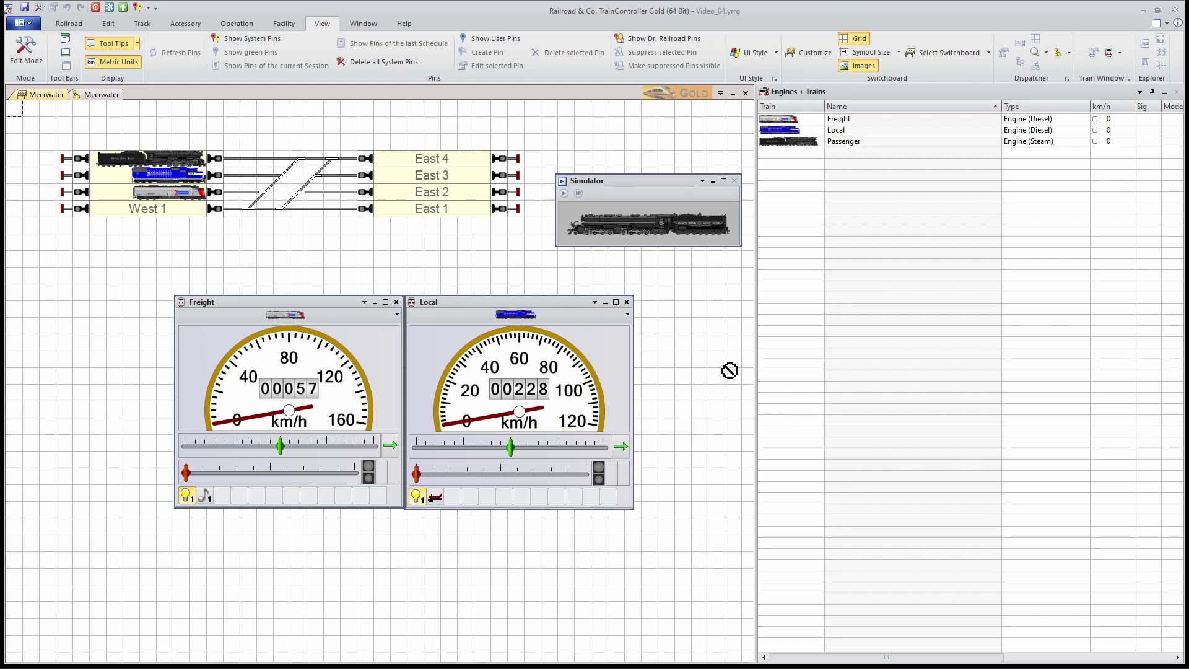
# Make both the Local and Freight throttle windows dockable
pyautogui.moveTo(685, 351); pyautogui.dragTo(583, 308)
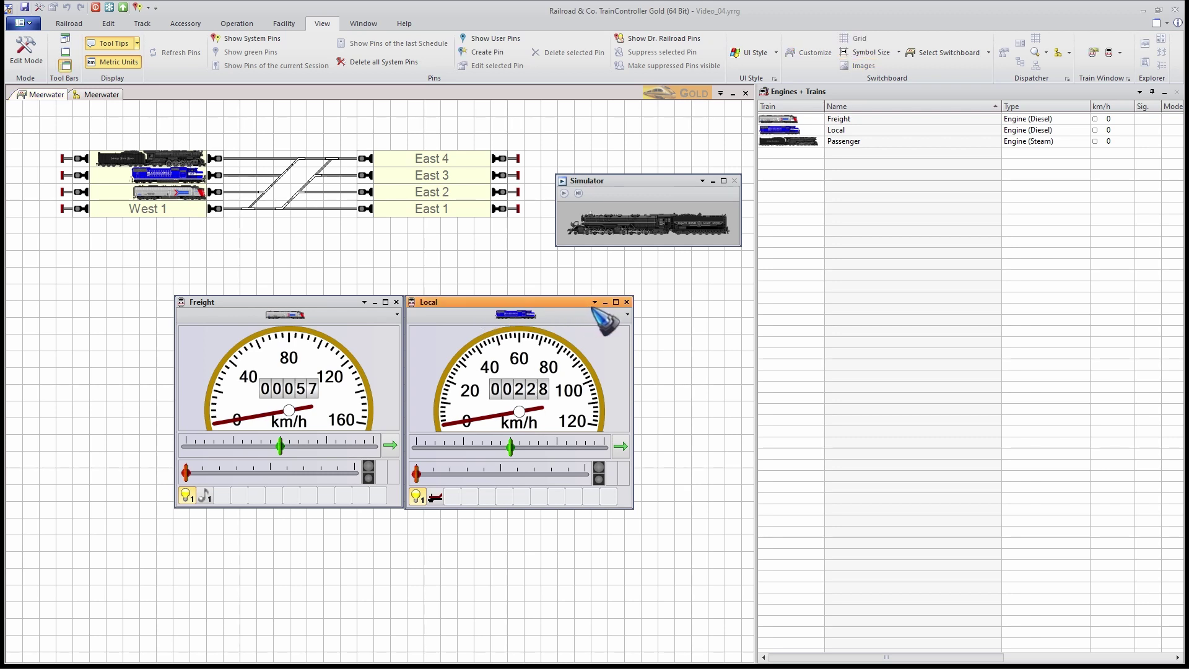
pyautogui.click(595, 302)
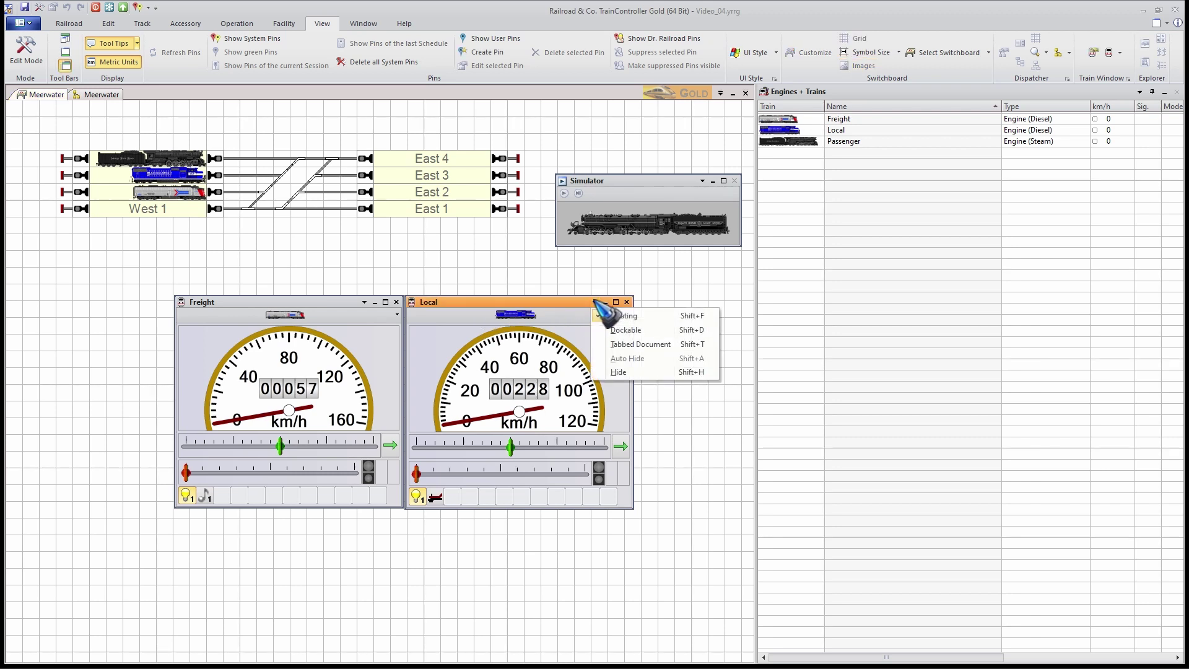
pyautogui.click(625, 330)
pyautogui.click(277, 315)
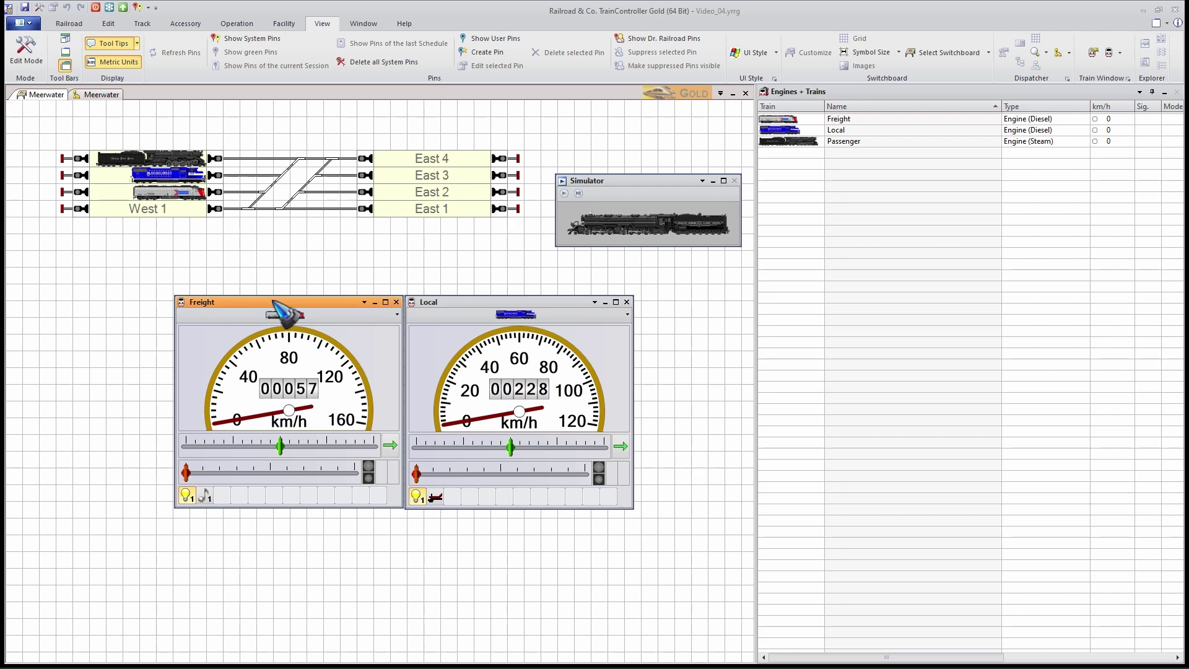
pyautogui.click(364, 302)
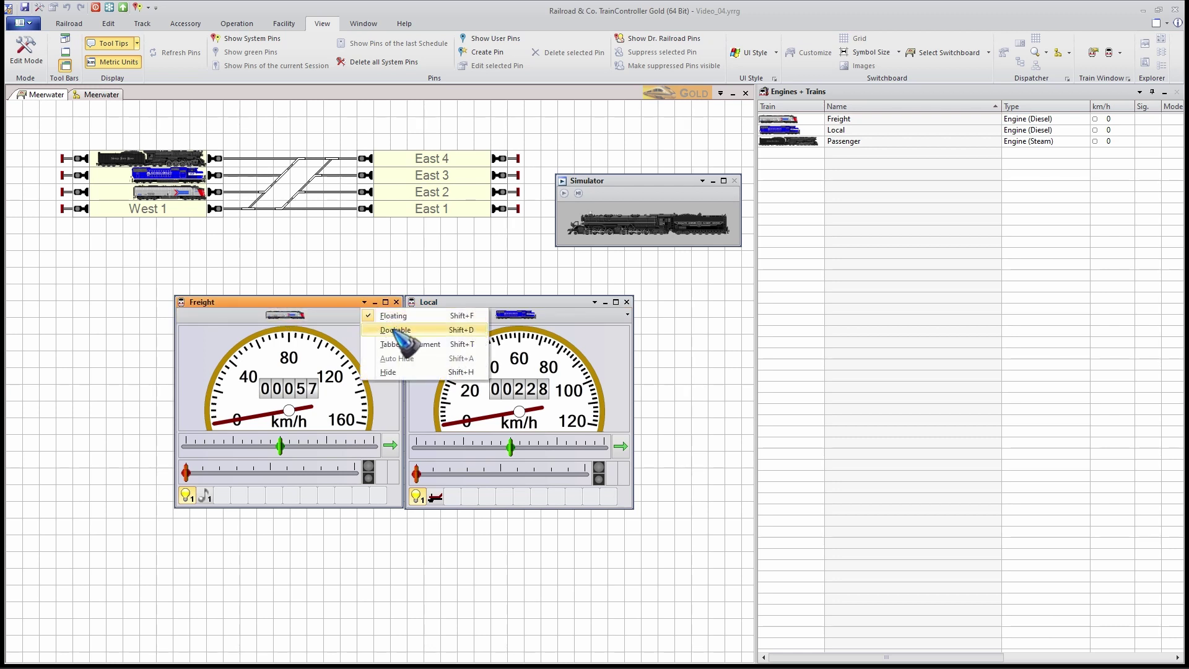
pyautogui.click(395, 331)
# Group the Freight and Local throttles, dock them under the train list, and lower the splitter
pyautogui.moveTo(492, 313); pyautogui.dragTo(324, 419)
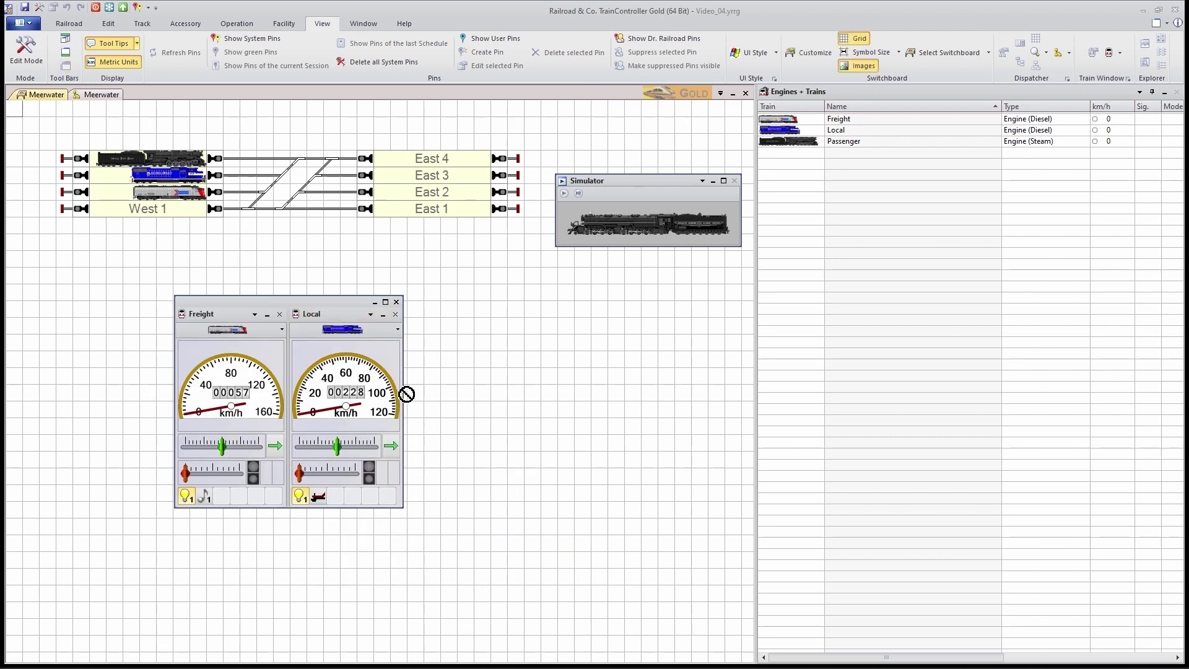
pyautogui.moveTo(404, 392); pyautogui.dragTo(574, 388)
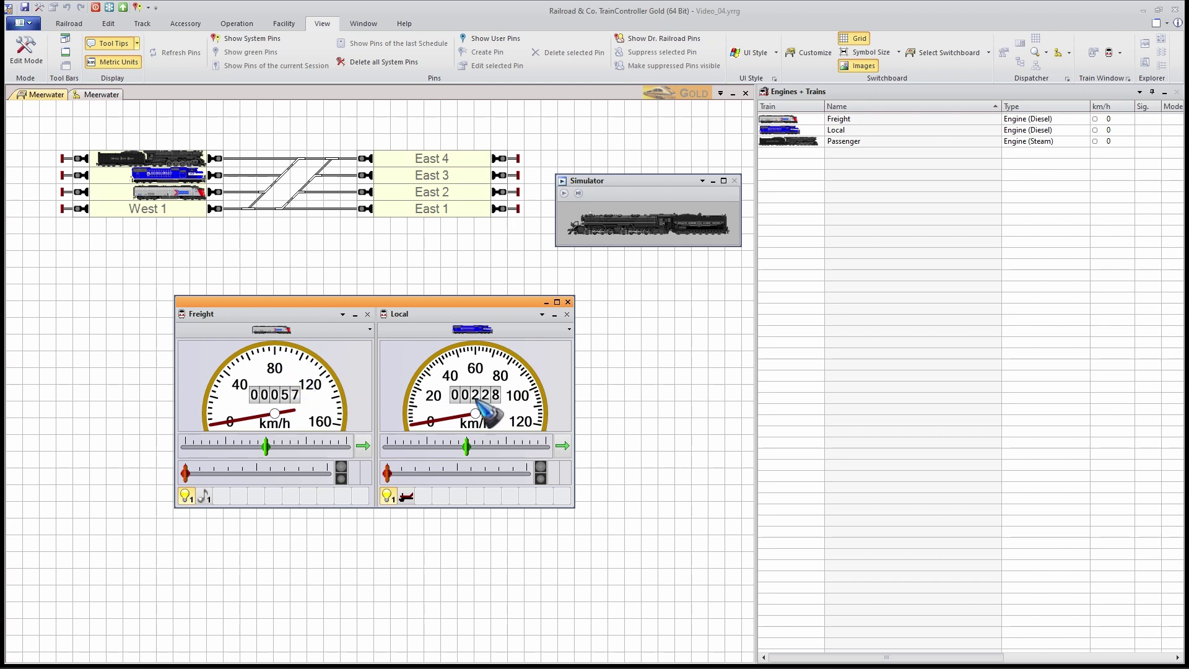
pyautogui.moveTo(340, 302)
pyautogui.mouseDown()
pyautogui.moveTo(616, 324)
pyautogui.moveTo(722, 356)
pyautogui.moveTo(817, 358)
pyautogui.moveTo(903, 403)
pyautogui.moveTo(975, 406)
pyautogui.mouseUp()
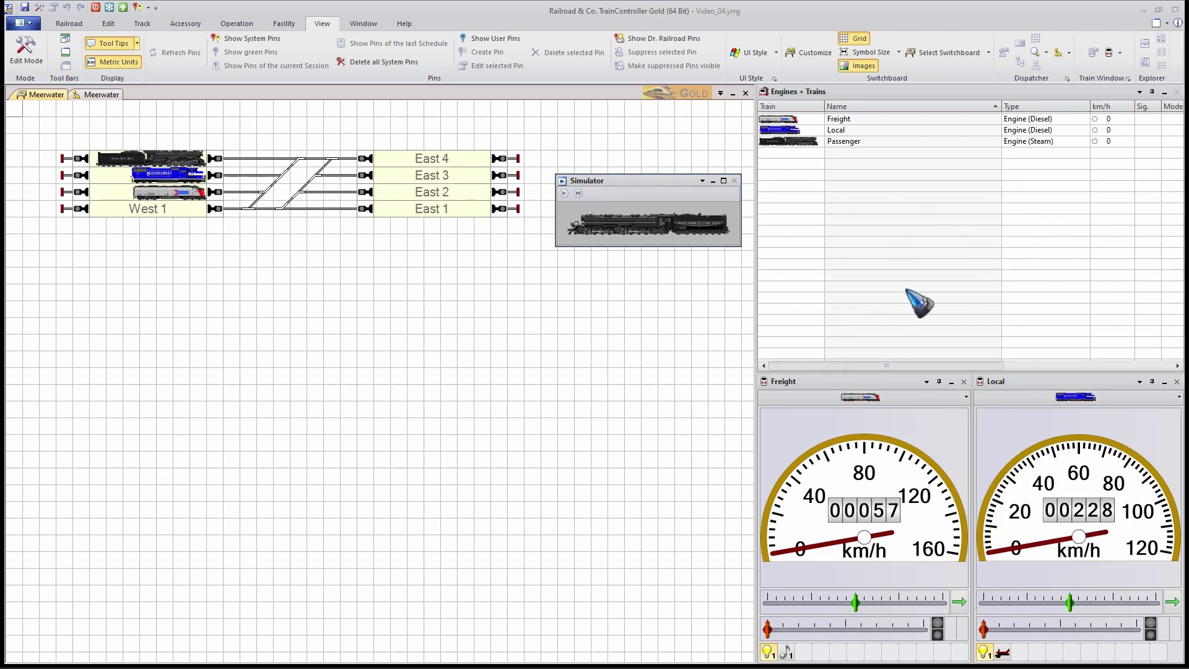
pyautogui.moveTo(984, 366); pyautogui.dragTo(981, 431)
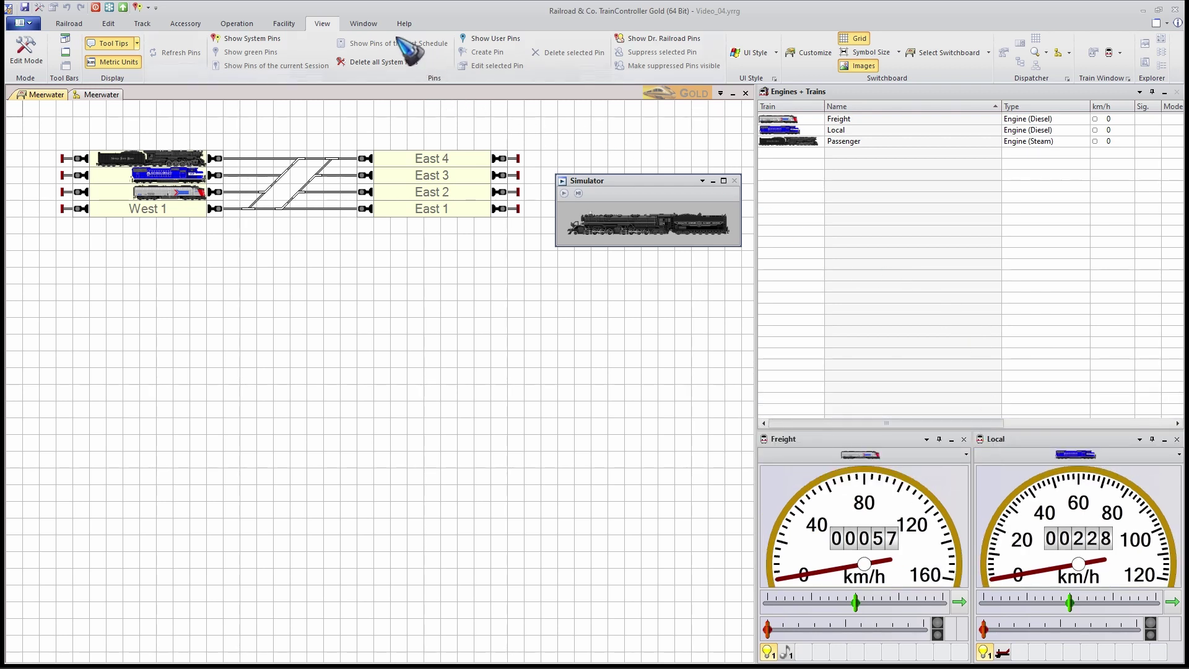
# Open Traffic Control from the Window tab, make it dockable, and dock it below Engines + Trains
pyautogui.click(363, 24)
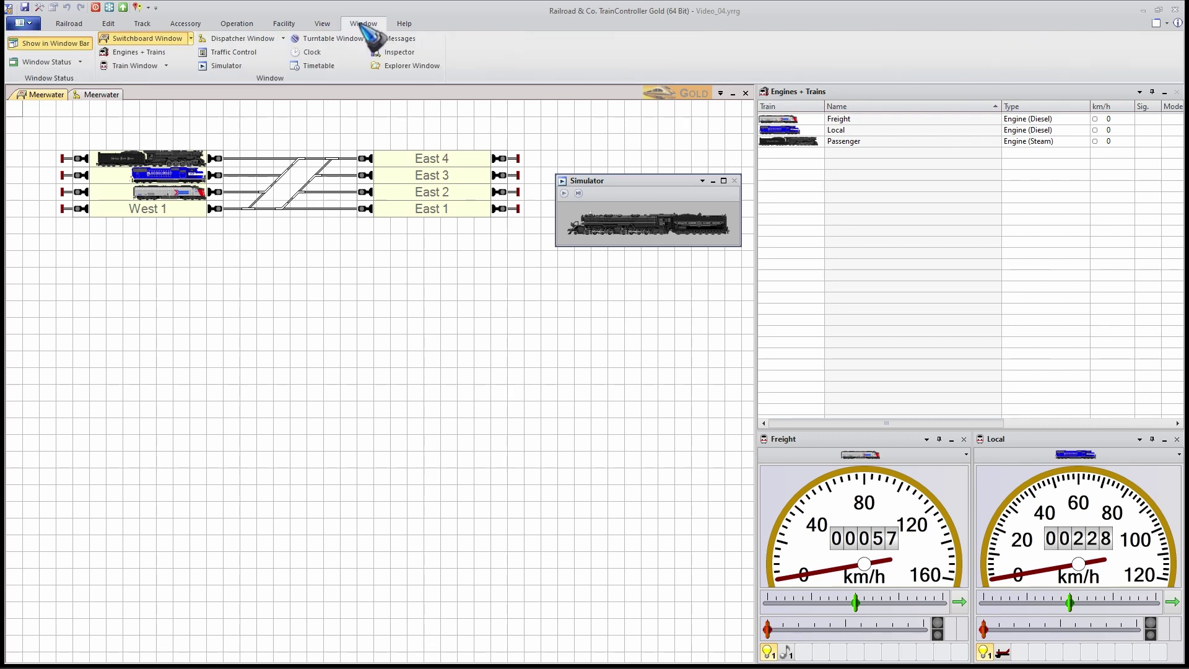
pyautogui.click(229, 52)
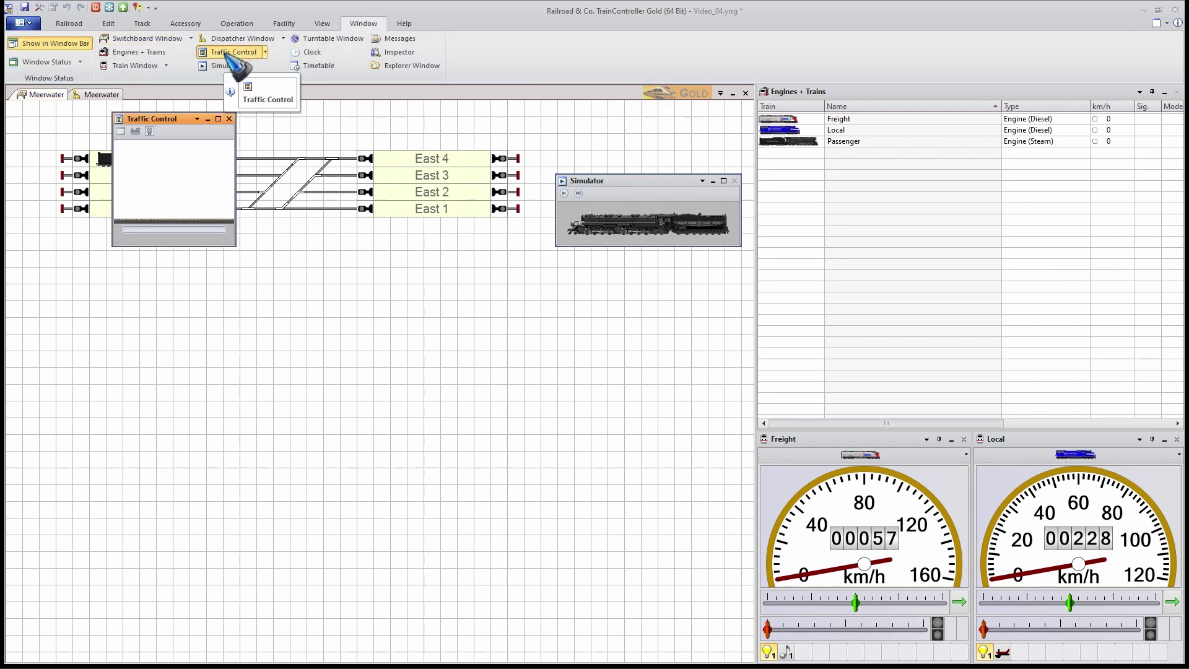
pyautogui.click(197, 119)
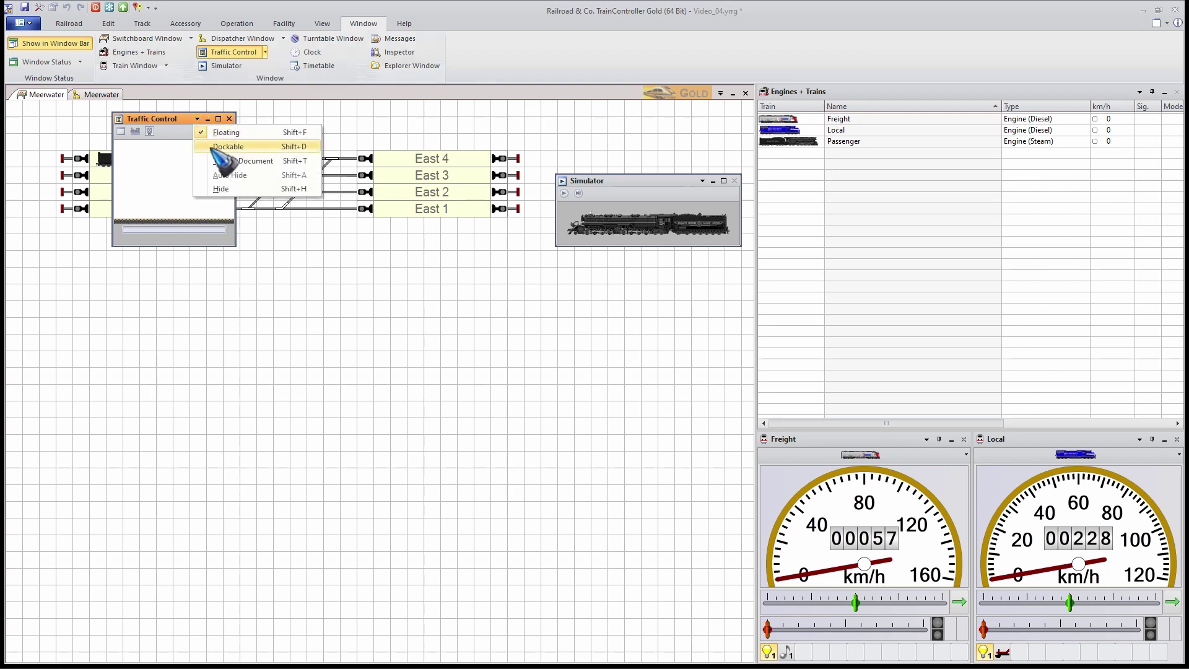
pyautogui.click(223, 147)
pyautogui.moveTo(174, 122); pyautogui.dragTo(969, 283)
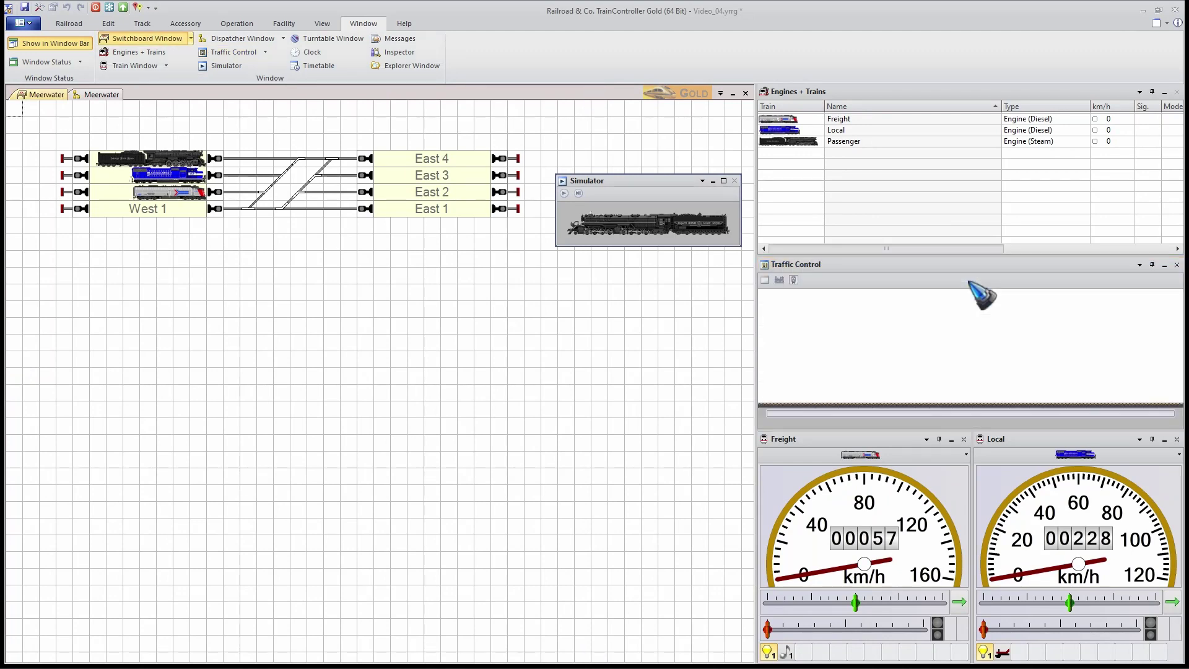
pyautogui.click(928, 255)
# Enlarge Traffic Control with the splitters, then dock a dockable Inspector panel beside it
pyautogui.moveTo(928, 256); pyautogui.dragTo(925, 189)
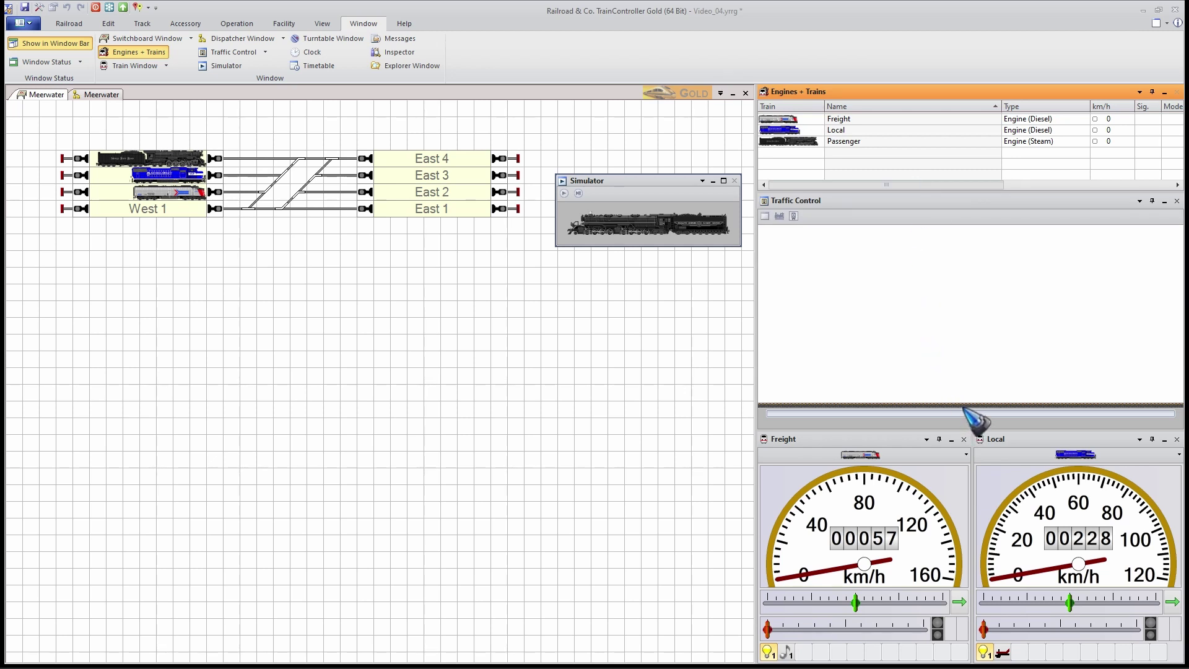
pyautogui.moveTo(968, 429); pyautogui.dragTo(970, 451)
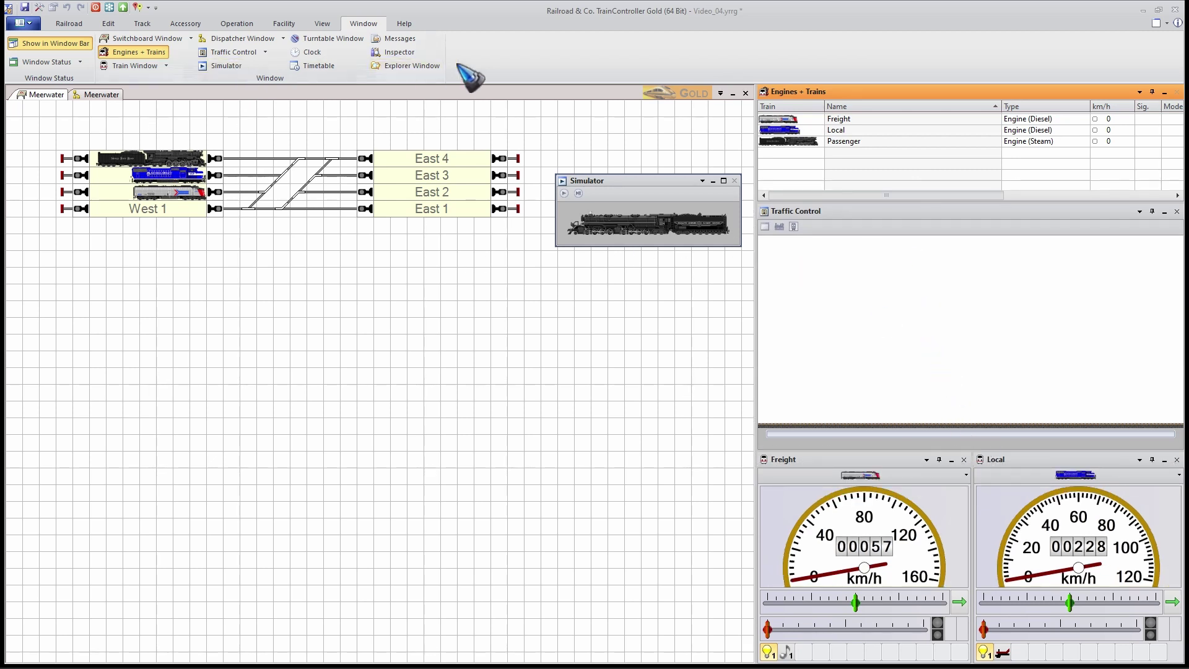
pyautogui.click(400, 52)
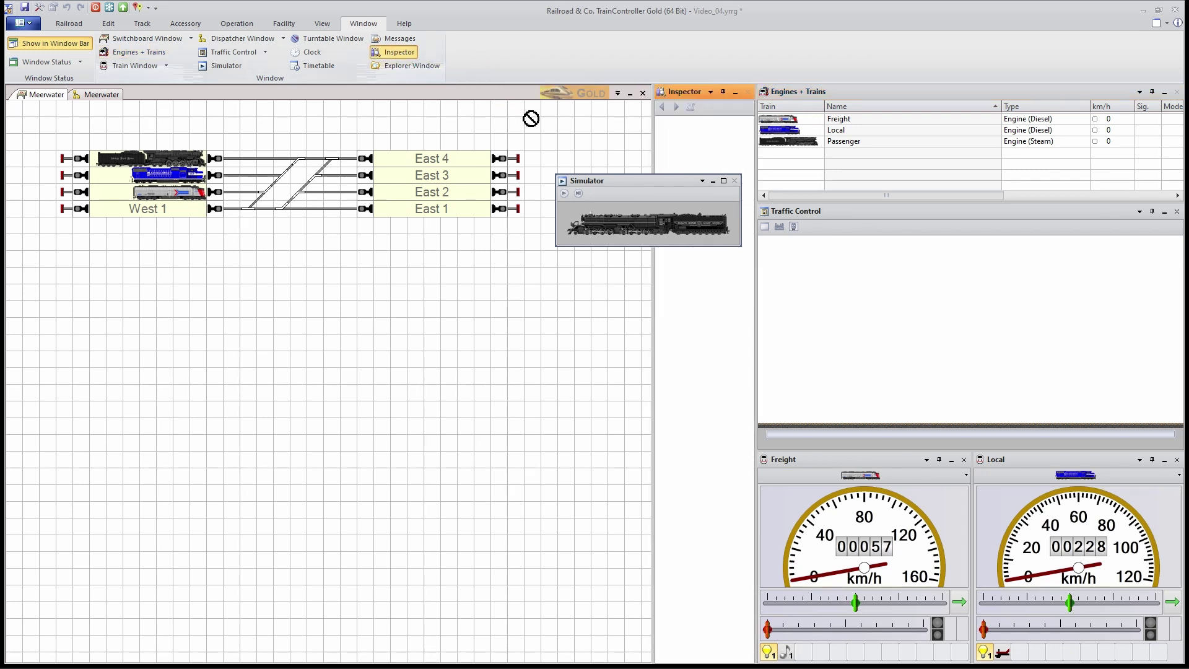
pyautogui.moveTo(699, 93); pyautogui.dragTo(394, 125)
pyautogui.click(413, 124)
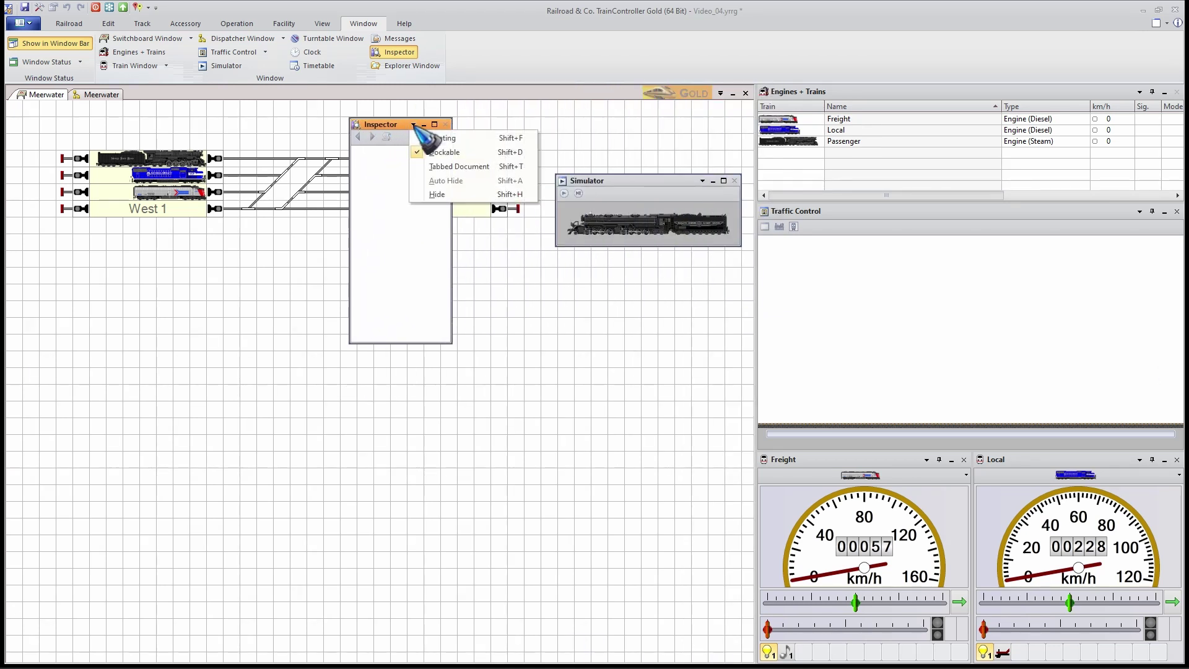
pyautogui.click(481, 194)
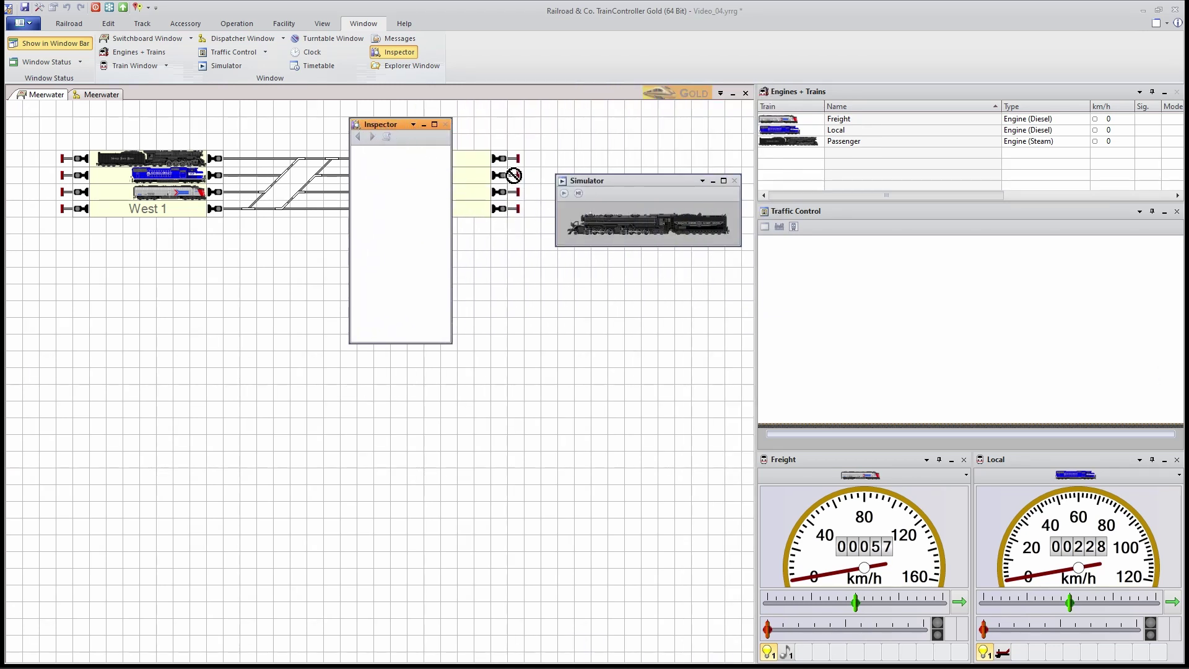
pyautogui.moveTo(381, 125); pyautogui.dragTo(1002, 325)
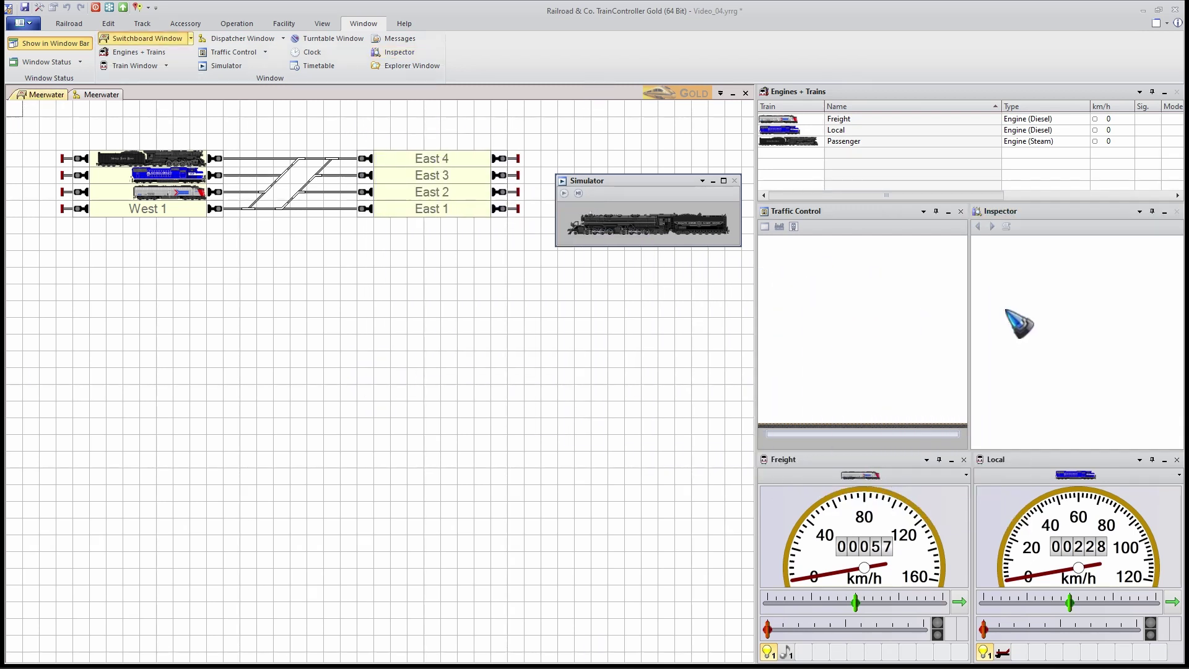
# Select block West 1, then West 2, and expand West 2's Brake Markers in the Inspector
pyautogui.click(163, 211)
pyautogui.moveTo(340, 255); pyautogui.dragTo(181, 212)
pyautogui.moveTo(558, 308); pyautogui.dragTo(180, 199)
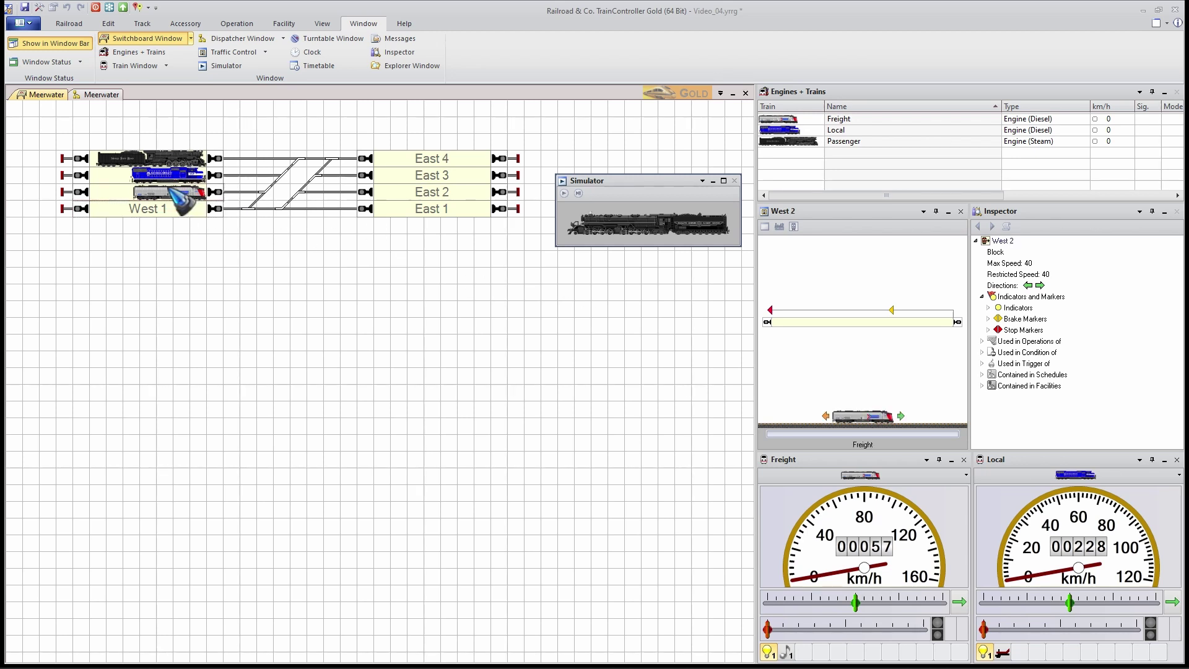
pyautogui.doubleClick(993, 319)
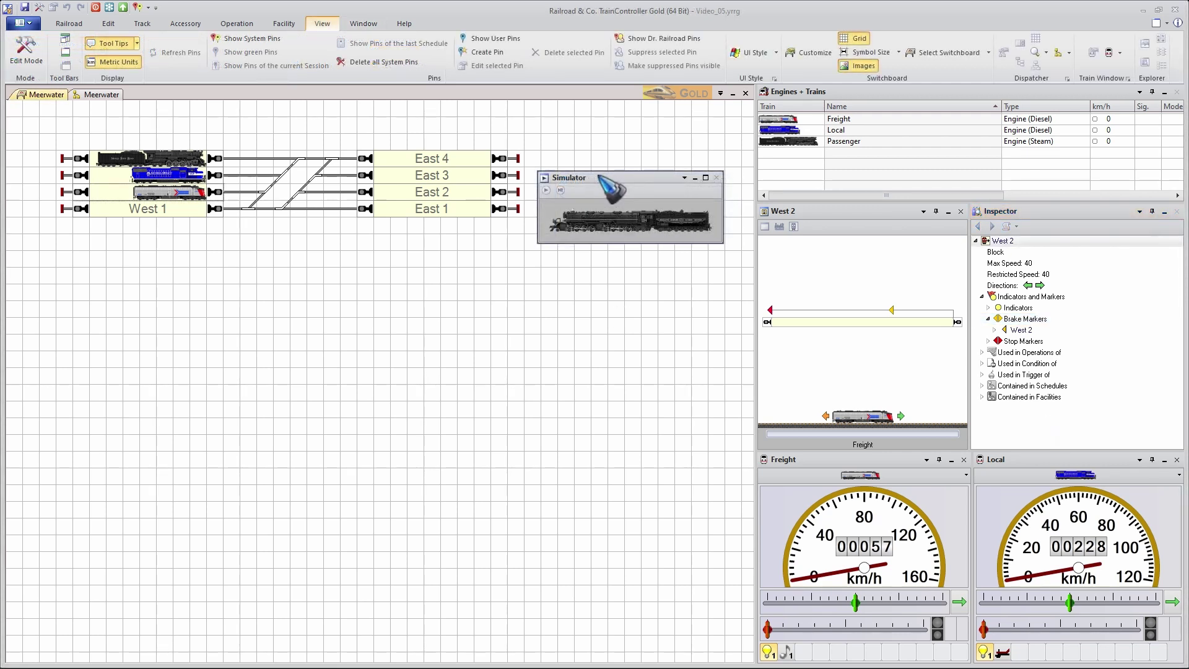
# Dock the floating Simulator window beneath the Inspector in the right-hand column
pyautogui.moveTo(612, 186); pyautogui.dragTo(1081, 339)
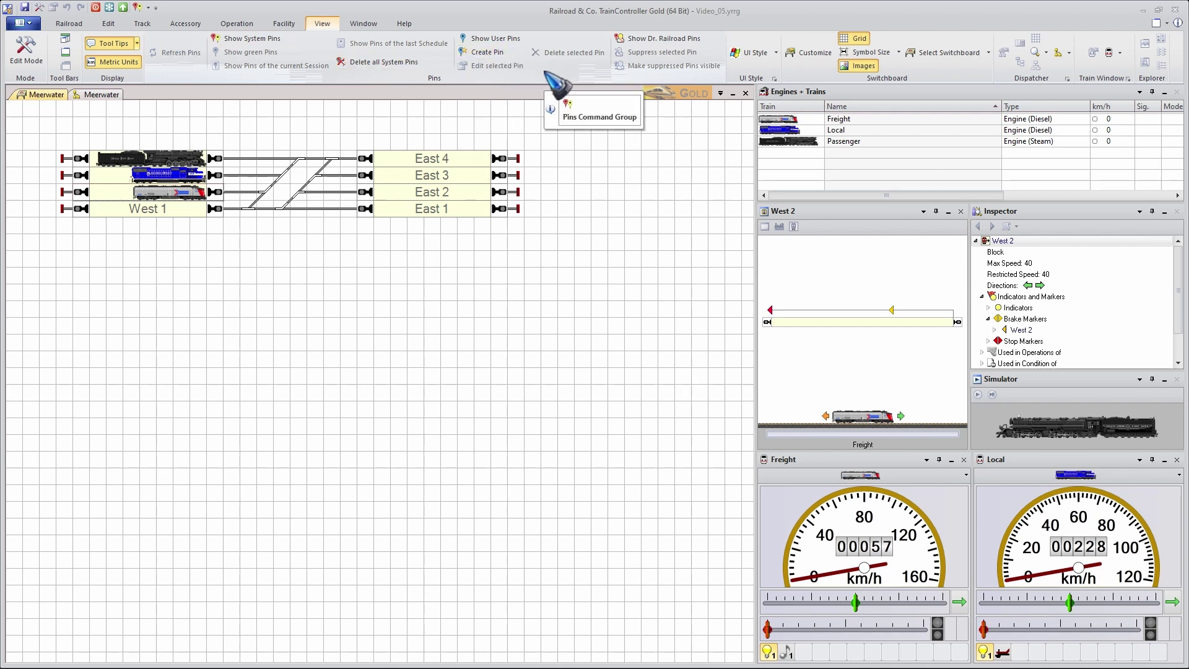
# Minimize the ribbon, then briefly reveal the View tab's commands and collapse them again
pyautogui.rightClick(545, 72)
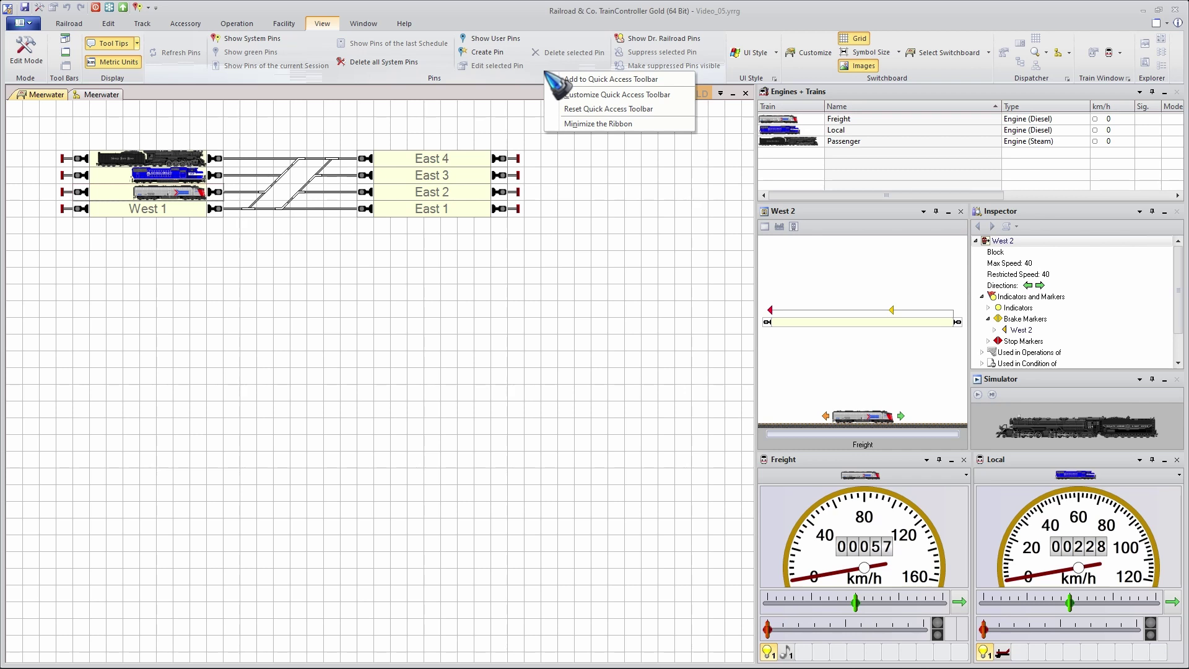
pyautogui.click(632, 135)
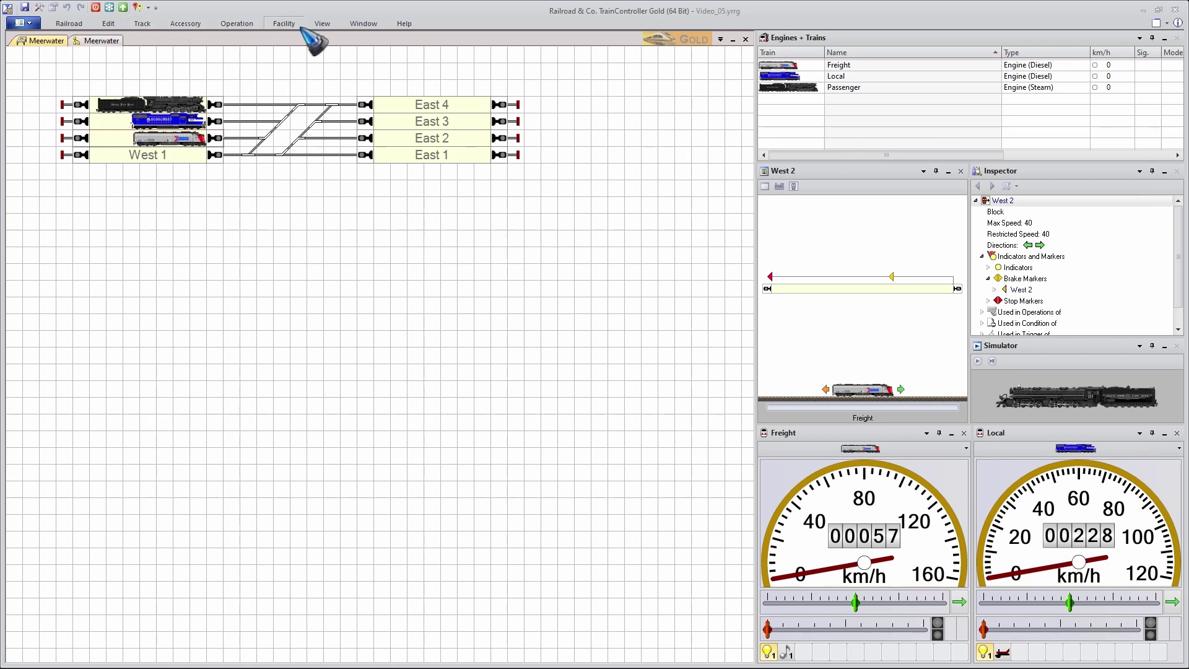
pyautogui.click(322, 25)
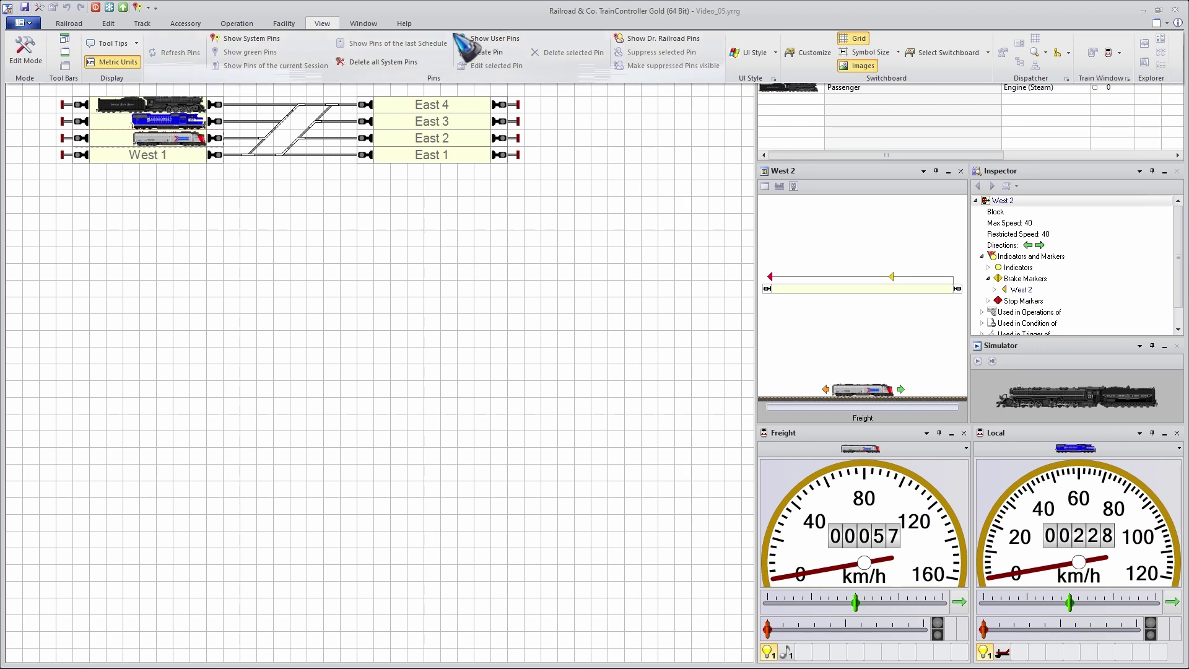
pyautogui.click(483, 22)
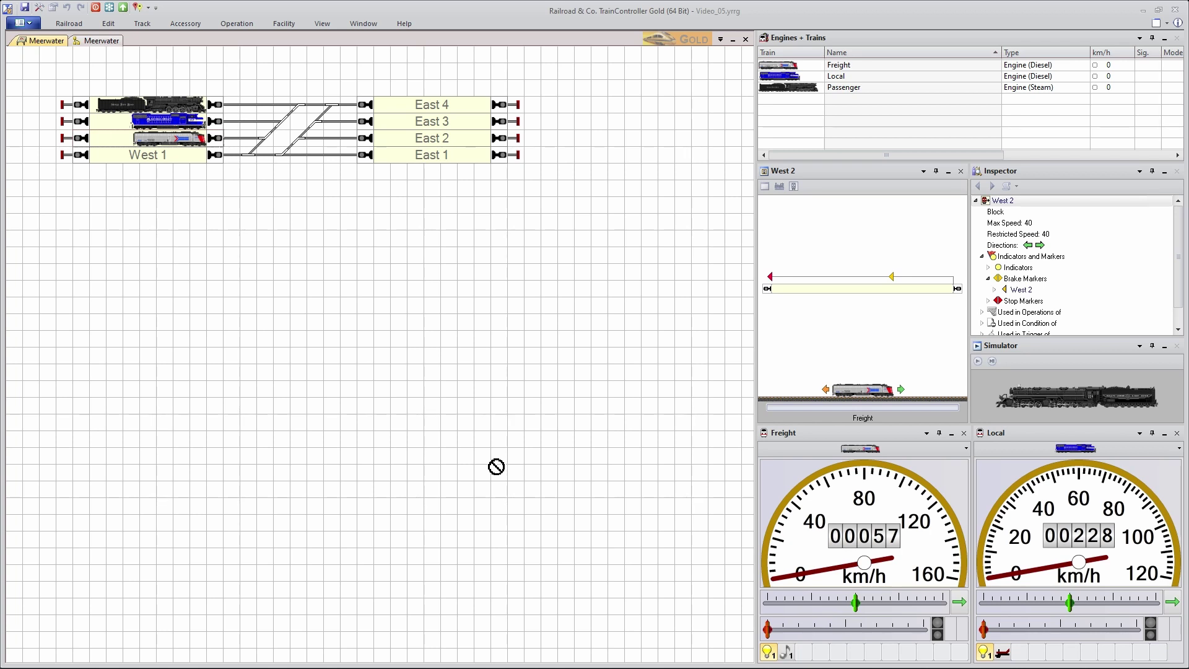
pyautogui.moveTo(47, 45); pyautogui.dragTo(368, 211)
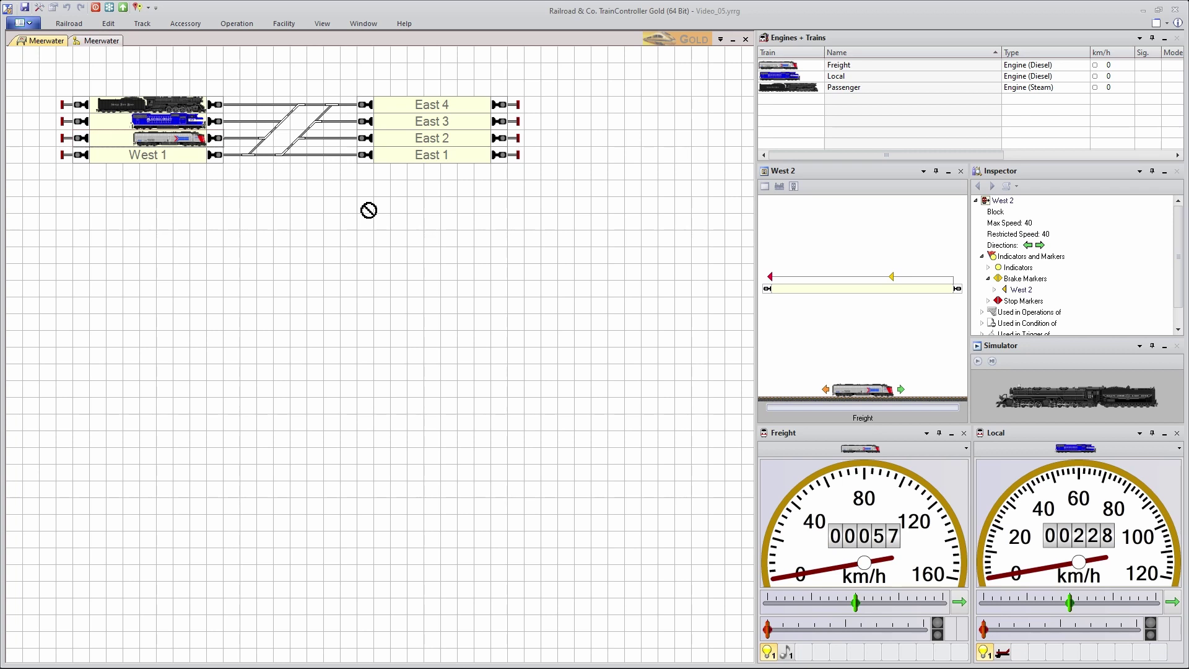
pyautogui.moveTo(369, 210); pyautogui.dragTo(471, 355)
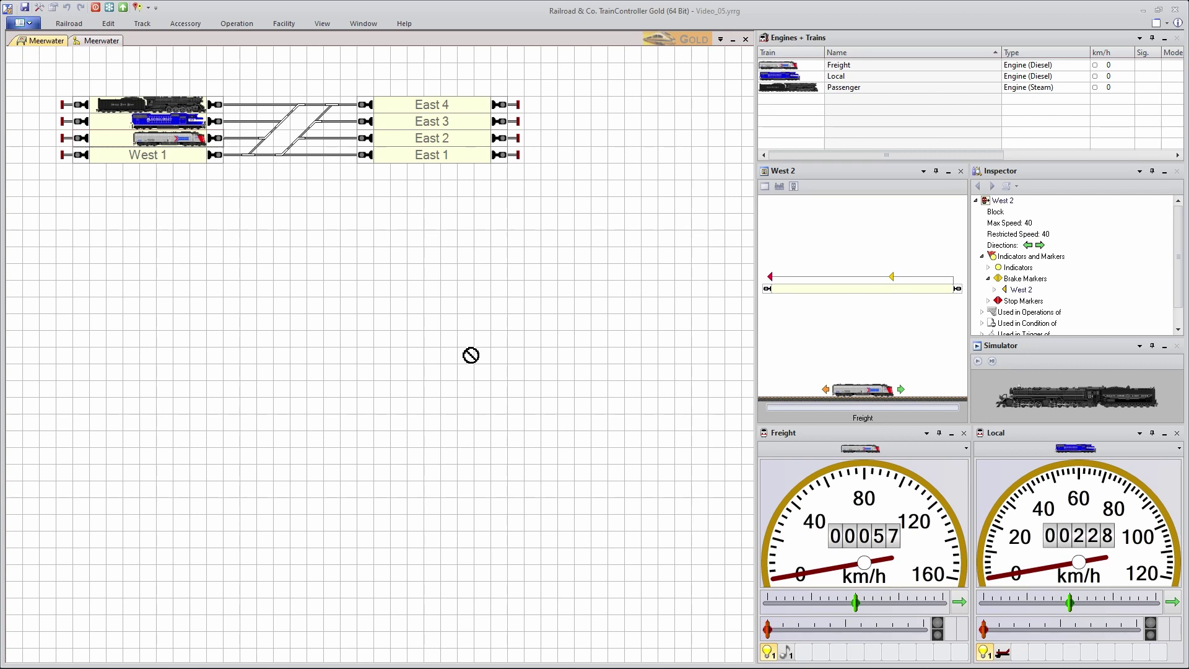